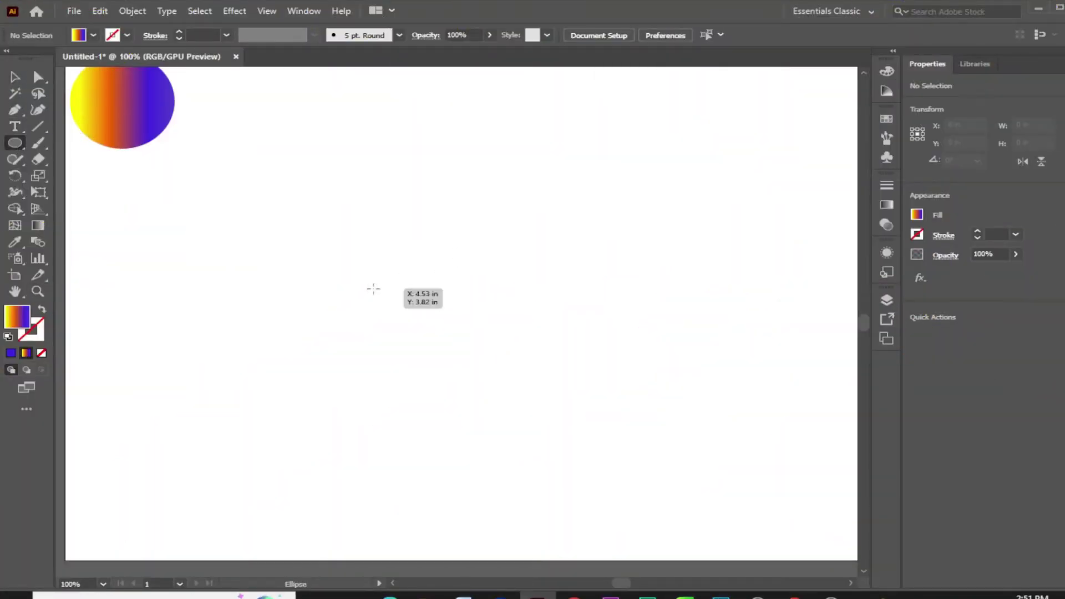
Draw another gradient circle and move it to the artboard's left edge below the first.
drag(373, 288, 430, 339)
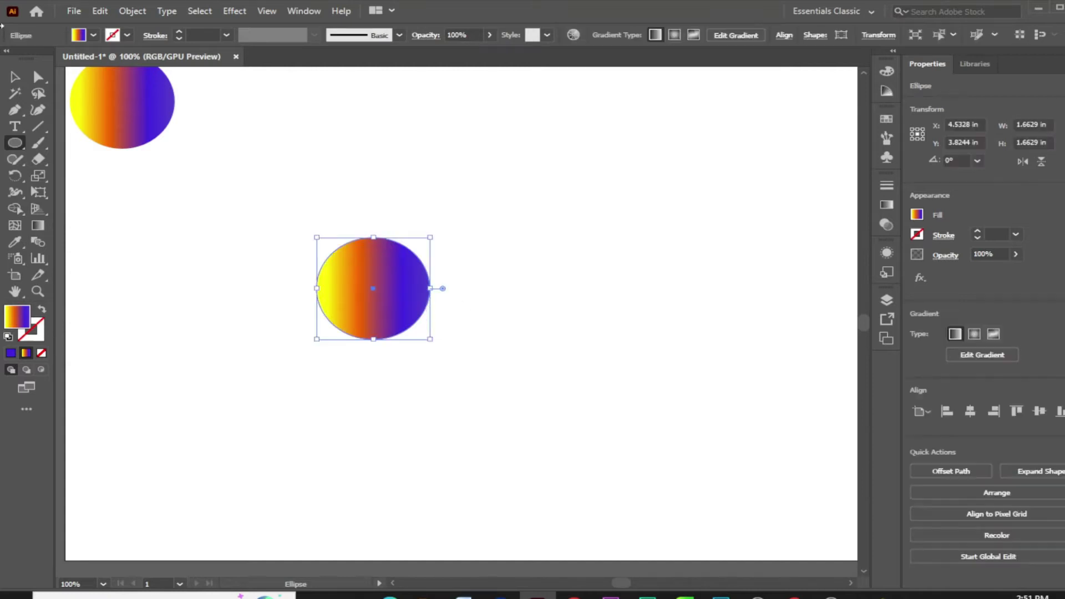
click(15, 79)
drag(403, 308, 149, 303)
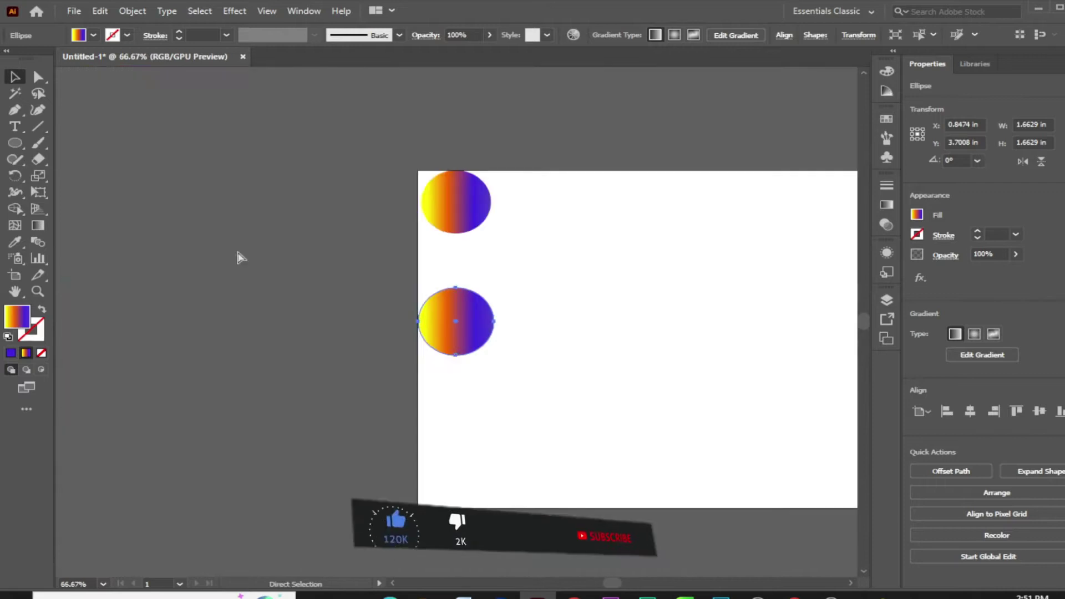
key(ctrl+minus)
Alt-drag a copy of the circle to the right edge and select both end circles.
drag(576, 424, 240, 438)
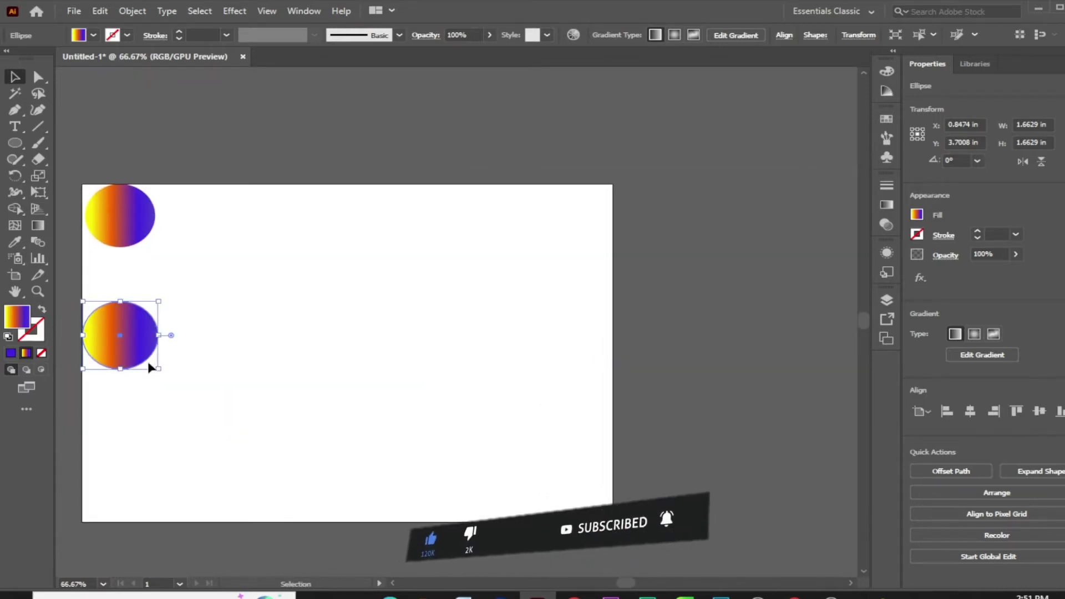
mouse_move(143, 362)
mouse_down()
mouse_move(606, 359)
mouse_move(597, 361)
mouse_up()
shift+click(89, 336)
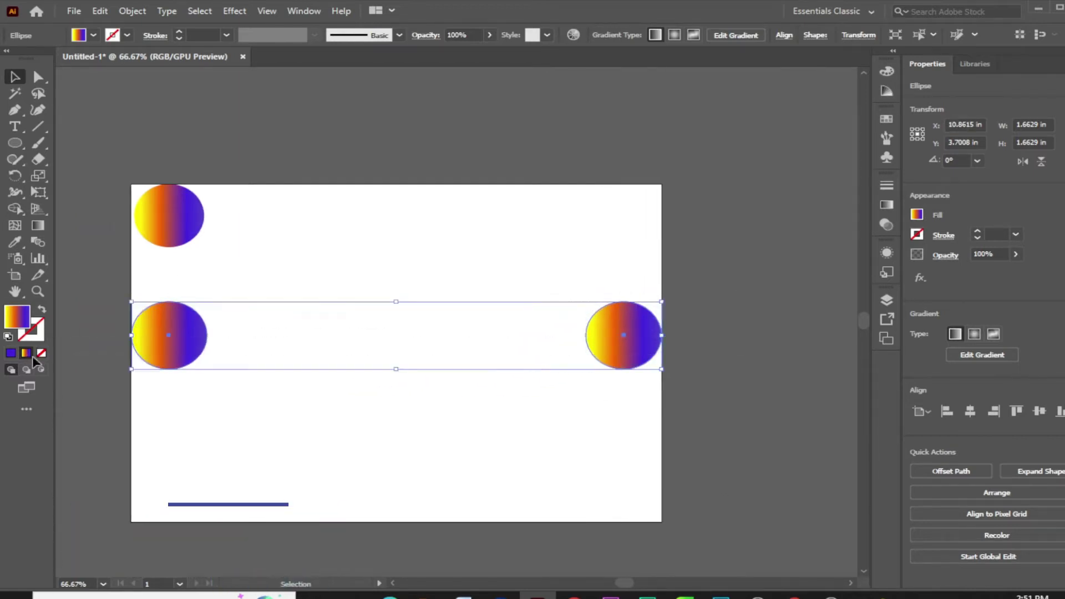
click(133, 12)
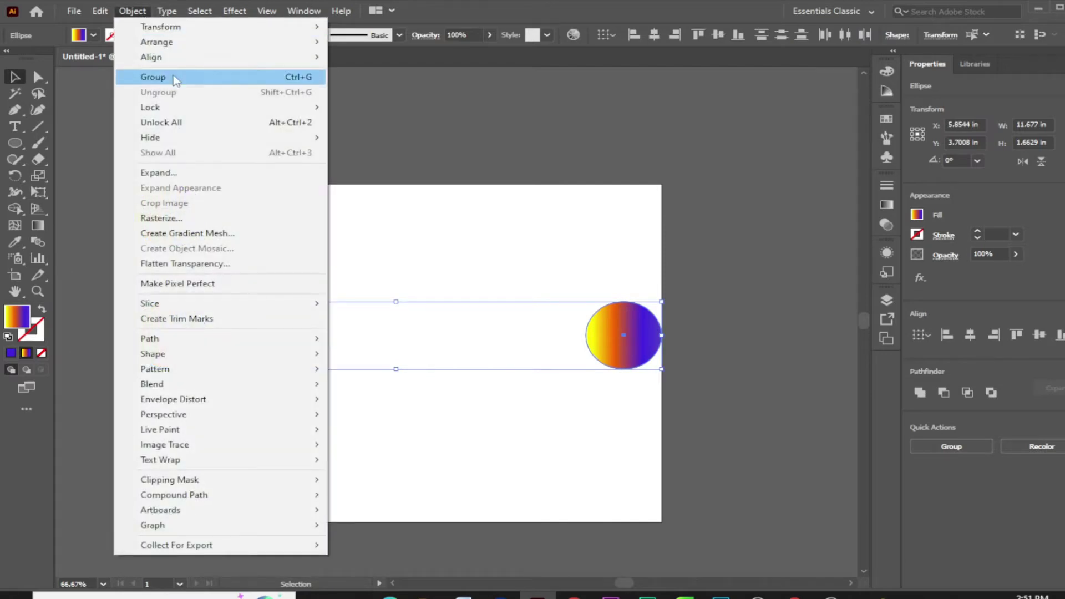
mouse_move(152, 384)
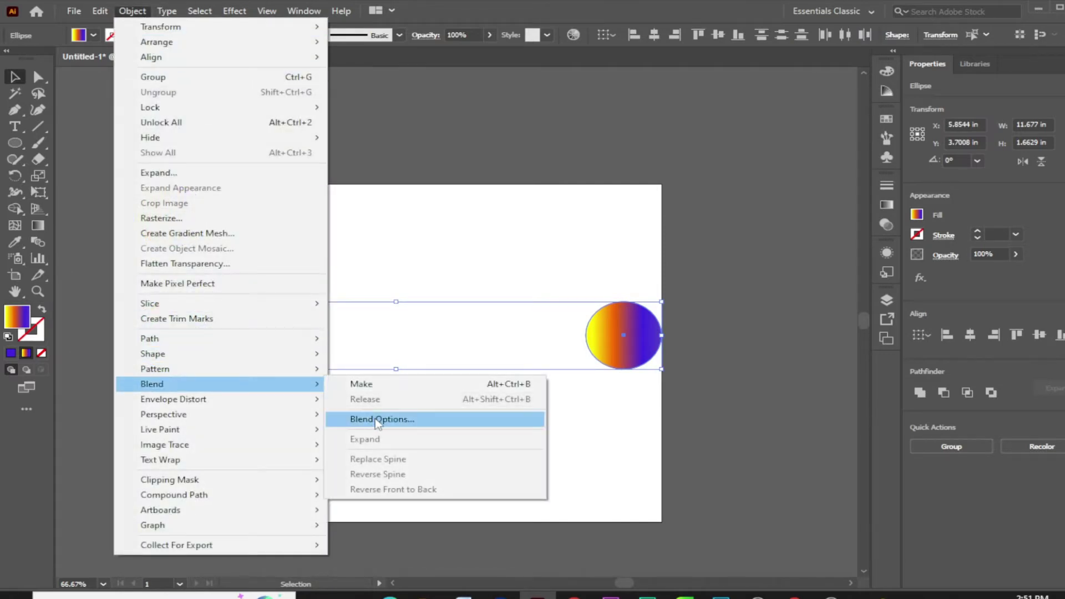
Make a blend between the two end circles with Object > Blend > Make.
click(381, 417)
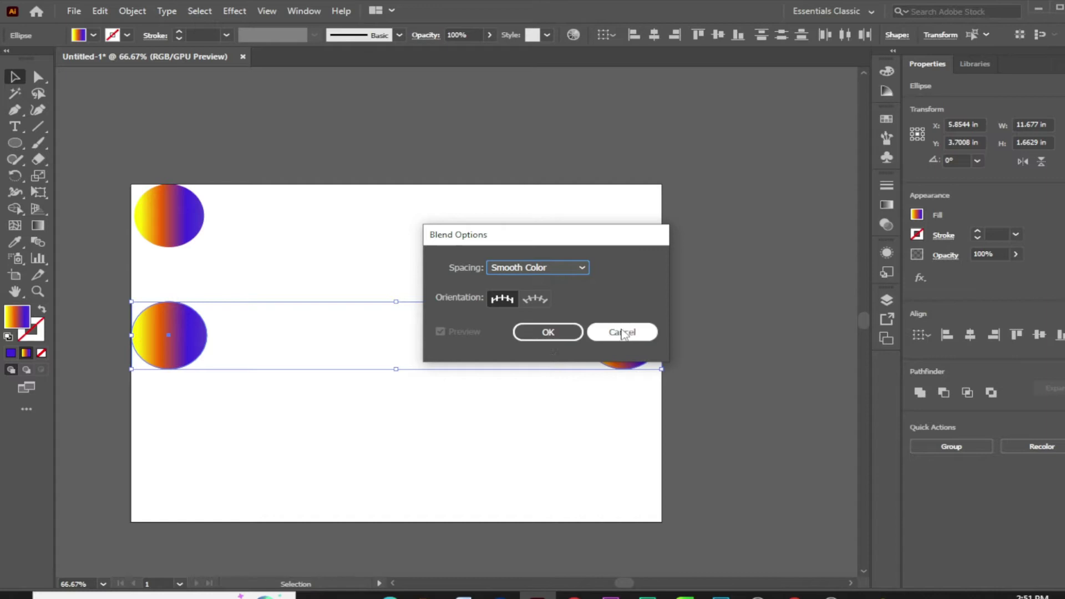
click(622, 333)
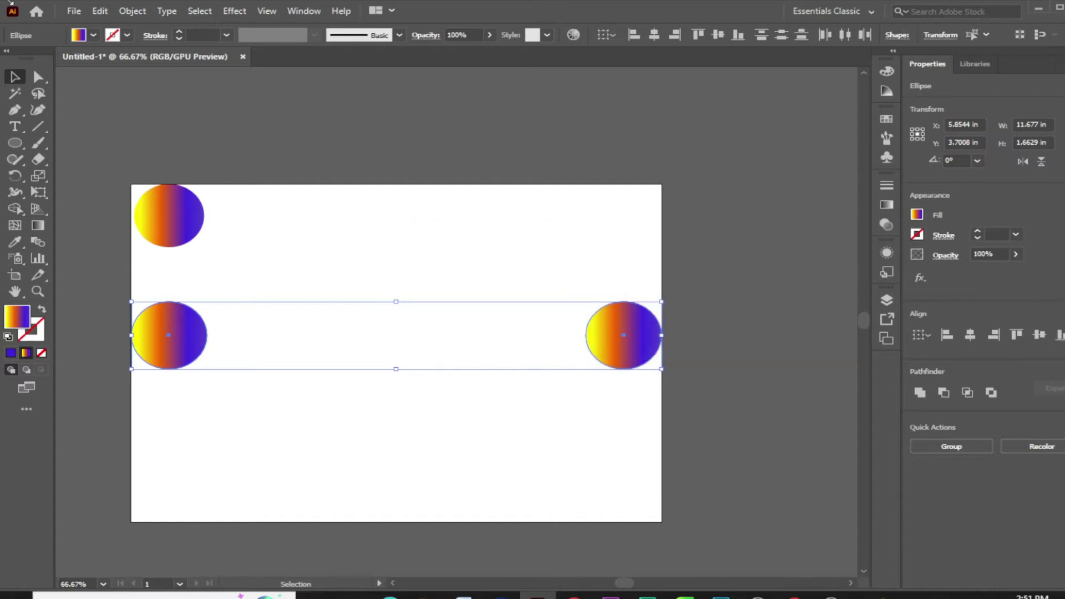
click(133, 11)
mouse_move(152, 383)
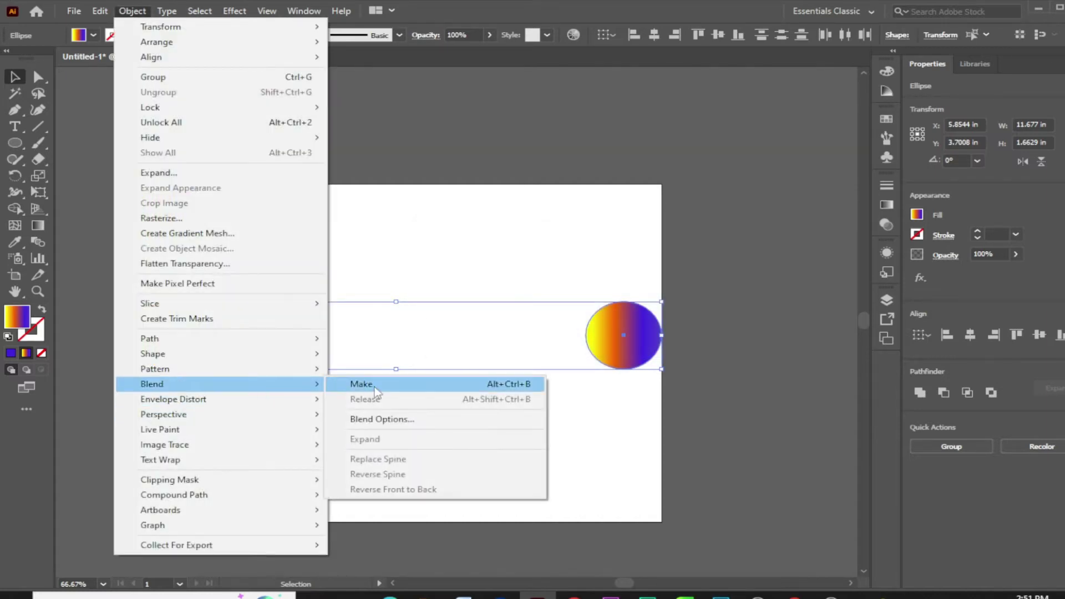
click(375, 388)
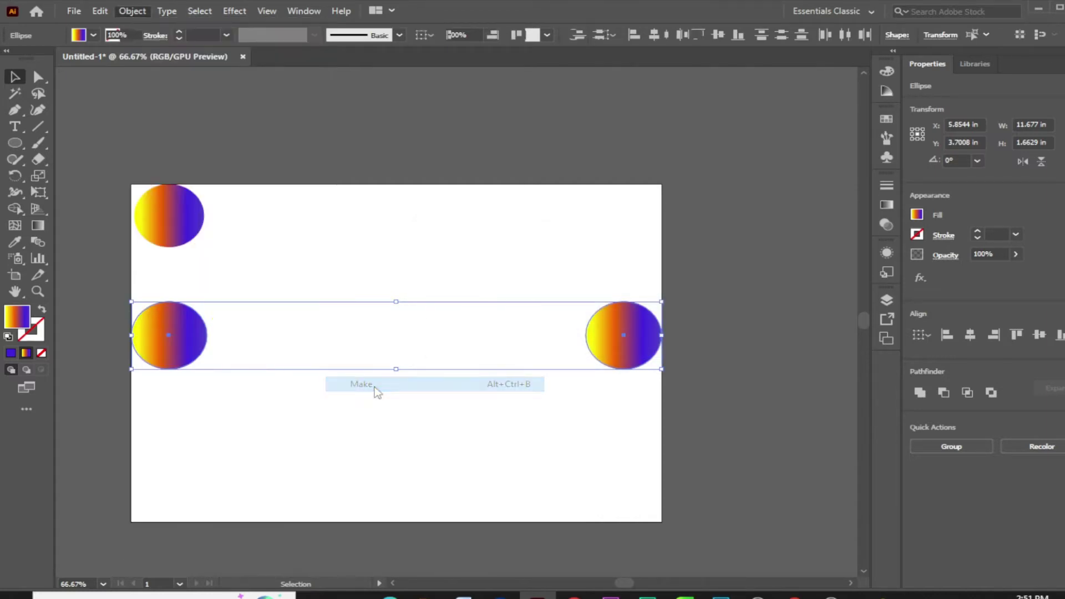
Set the blend's spacing to Specified Steps of 28 in Blend Options.
click(133, 11)
mouse_move(152, 384)
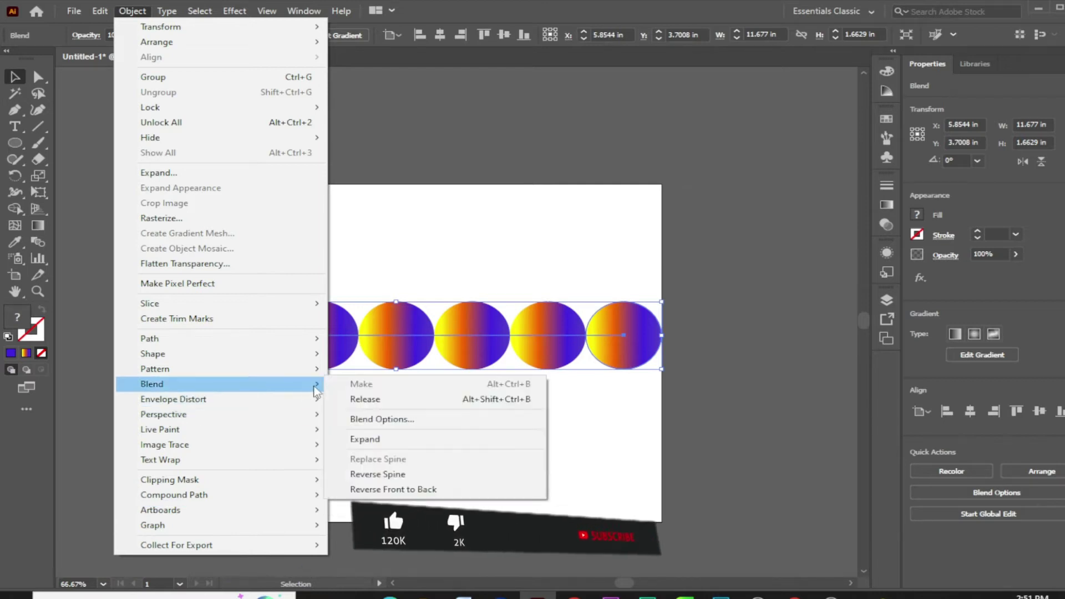
click(360, 422)
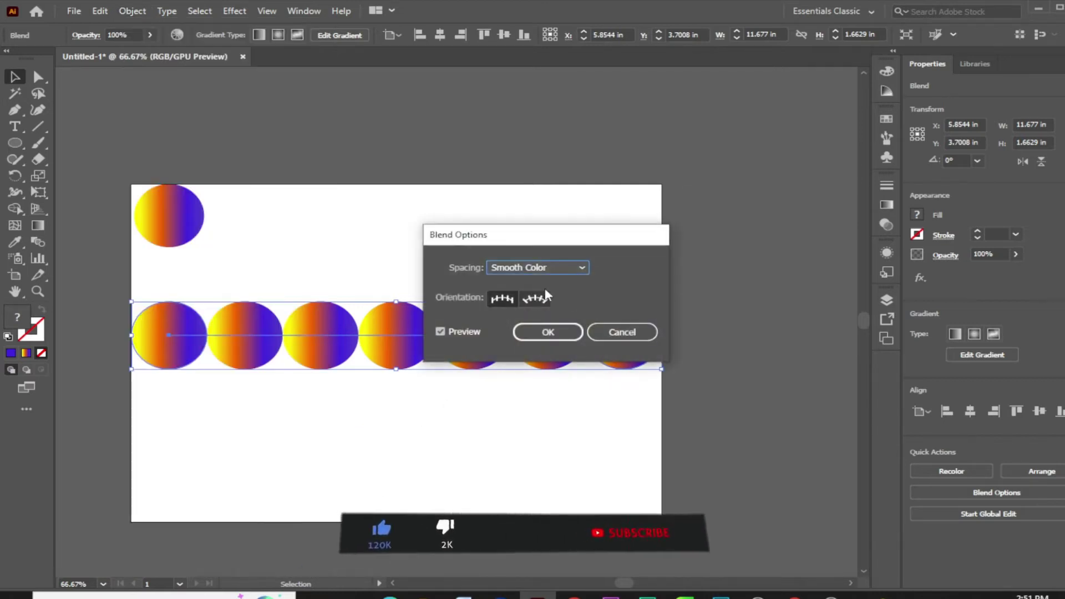
click(581, 269)
click(541, 298)
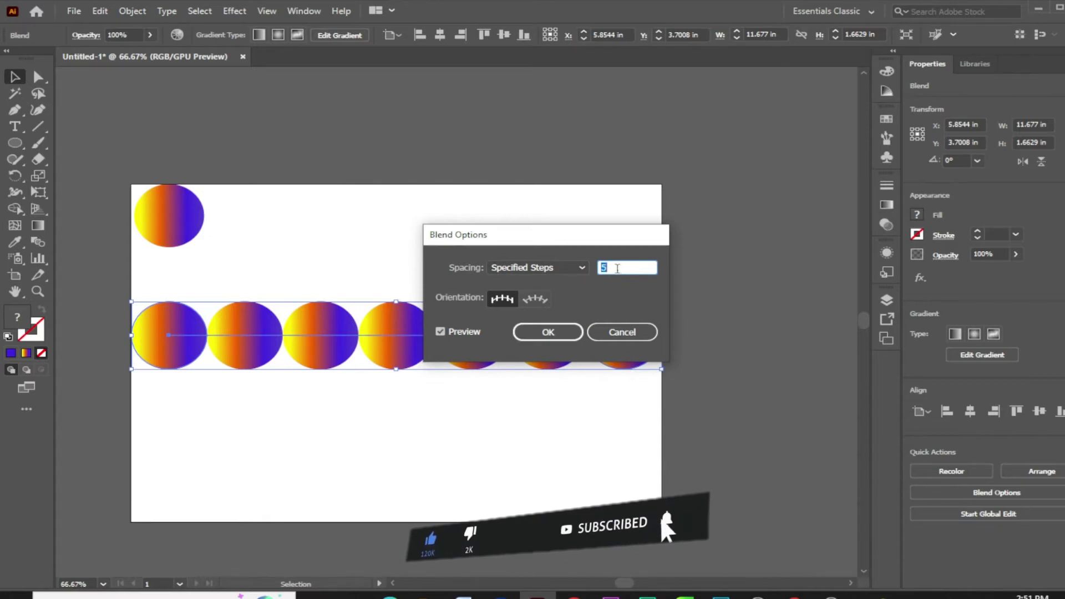
text(28)
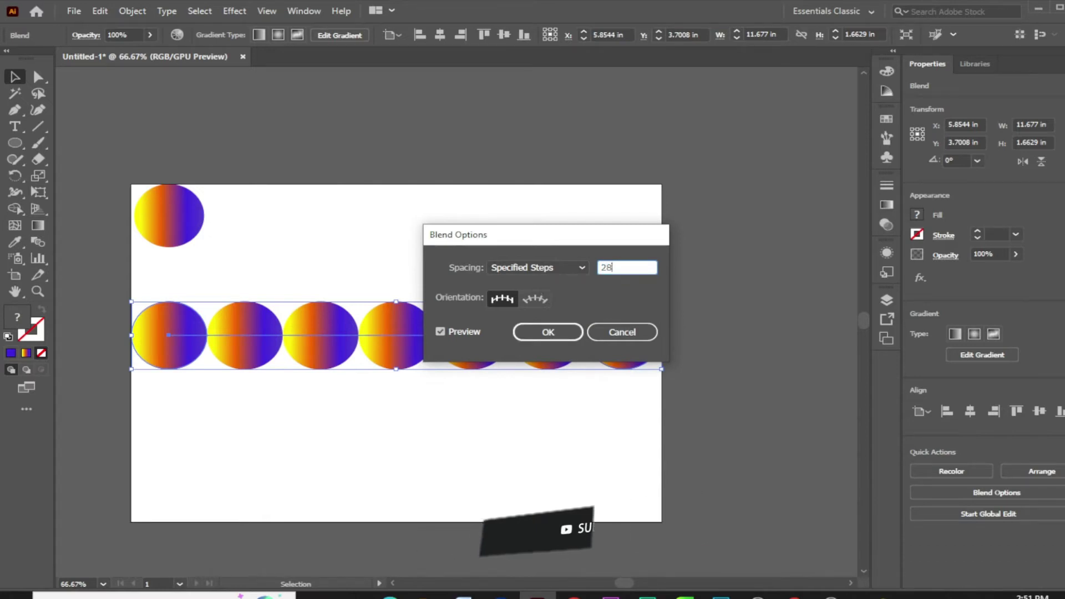
click(545, 333)
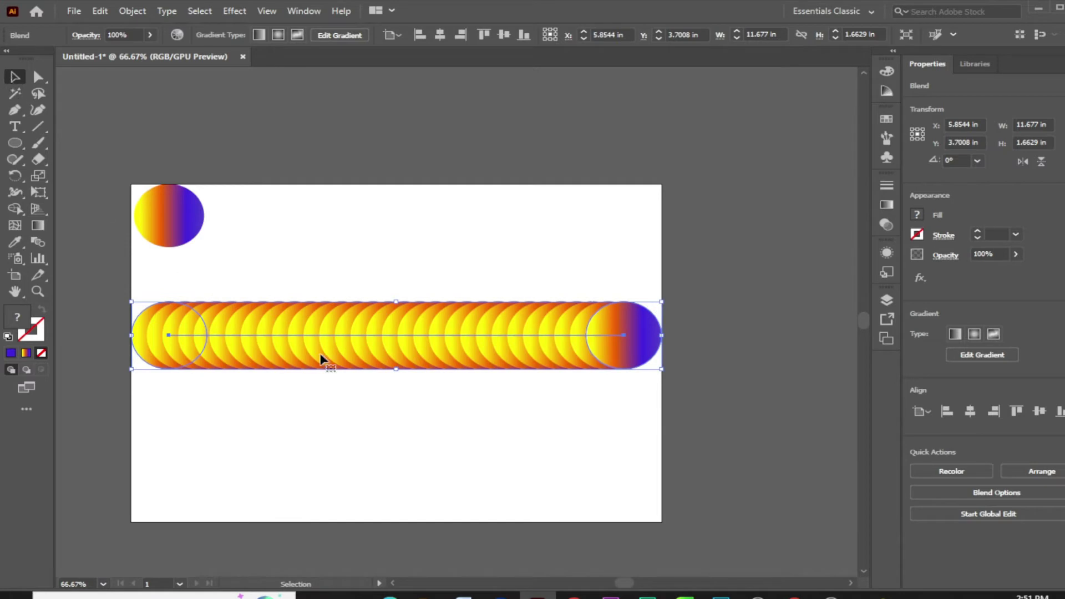
Move the blend row above the artboard's top and draw a wavy gradient-stroked path.
drag(327, 335, 324, 150)
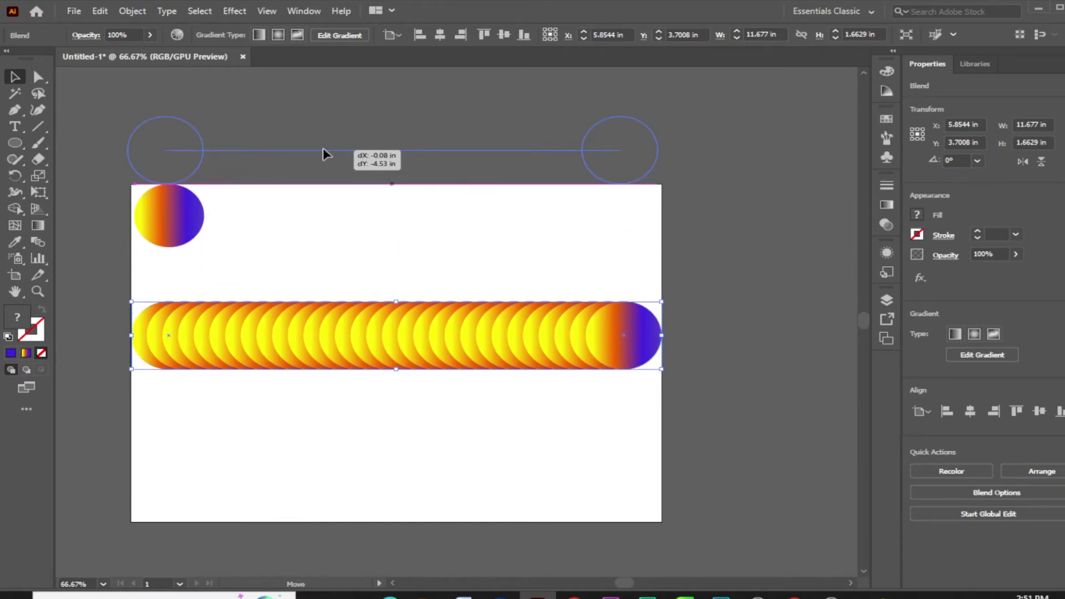
click(677, 178)
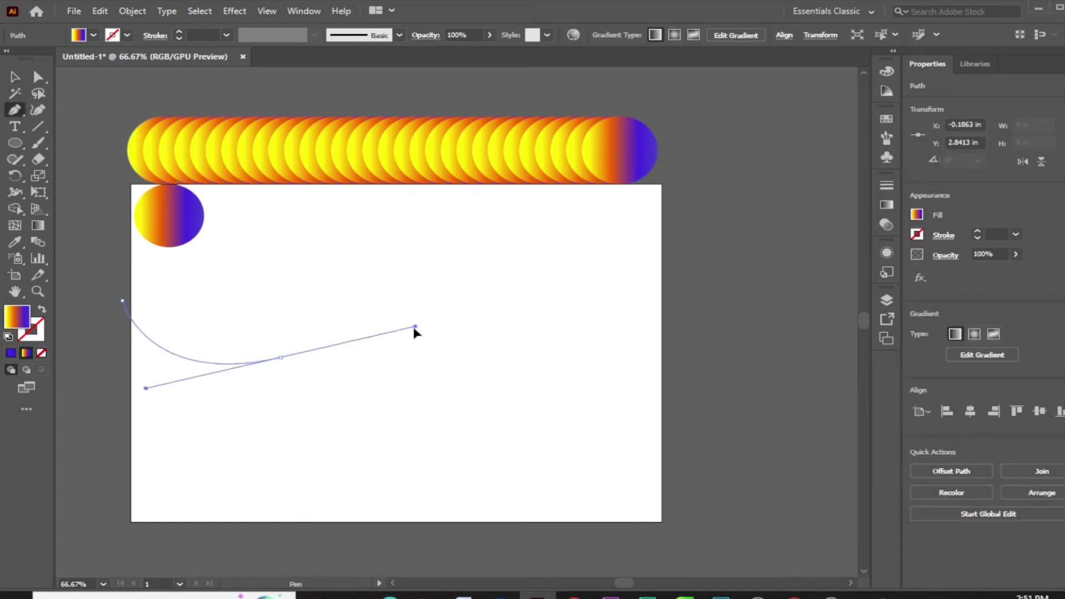
drag(368, 321, 414, 333)
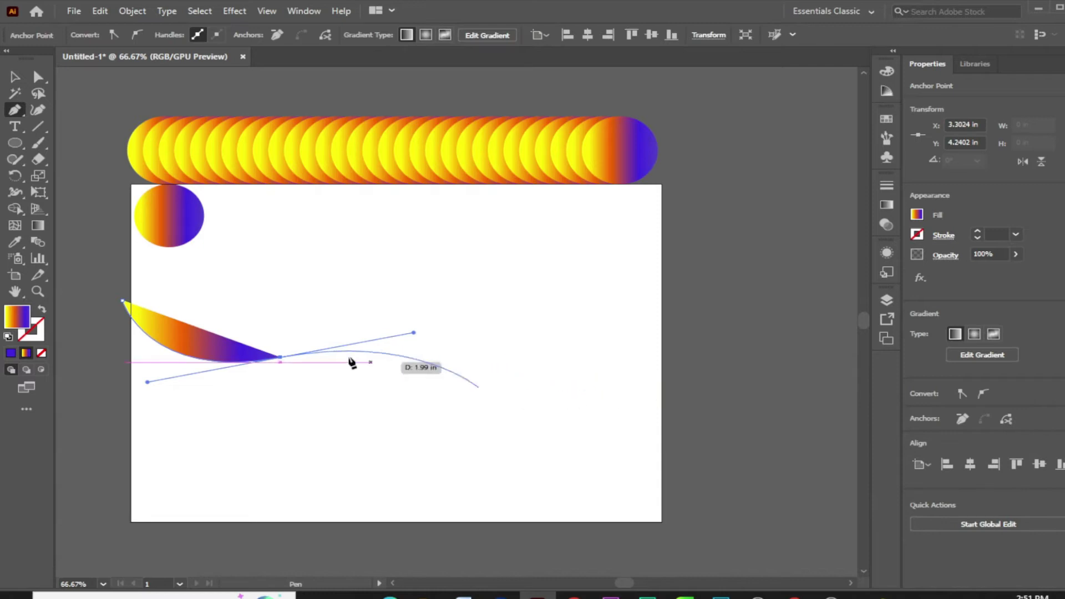
click(280, 358)
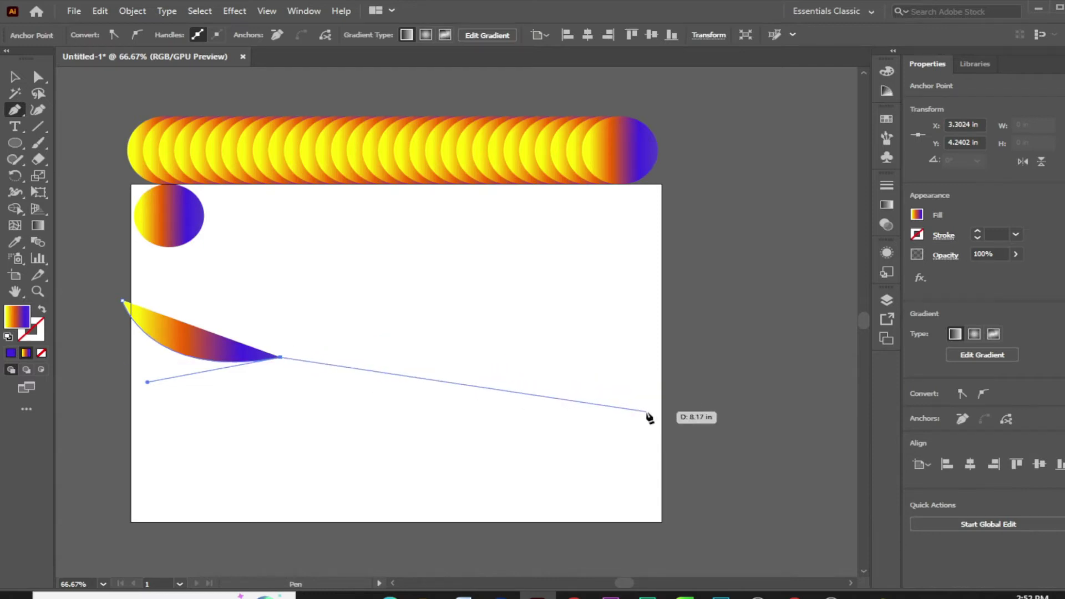
mouse_move(646, 412)
mouse_down()
mouse_move(670, 454)
mouse_move(566, 237)
mouse_move(724, 560)
mouse_move(714, 491)
mouse_up()
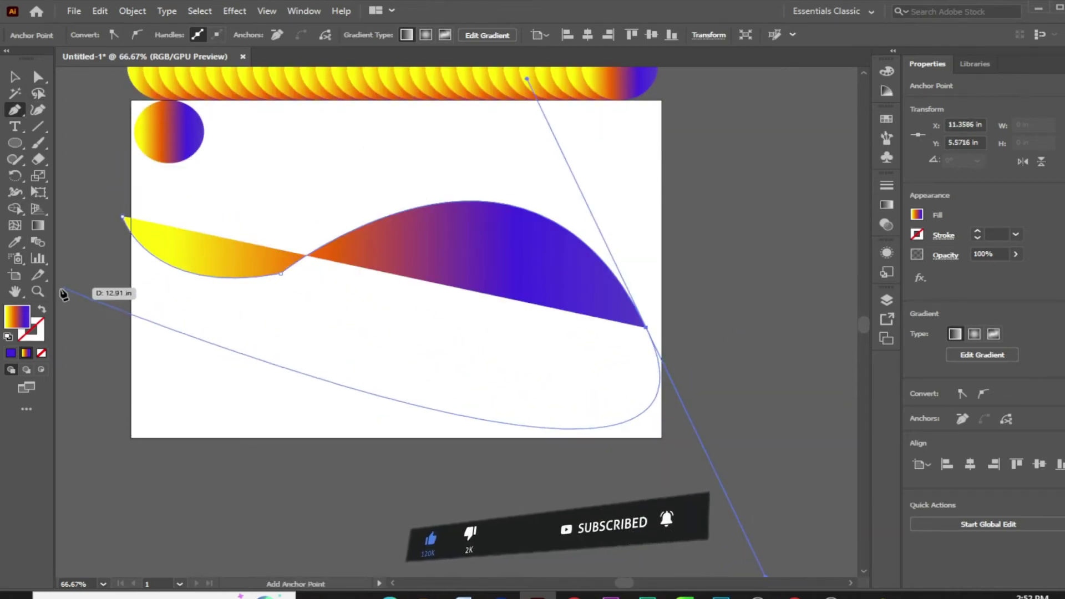
click(41, 310)
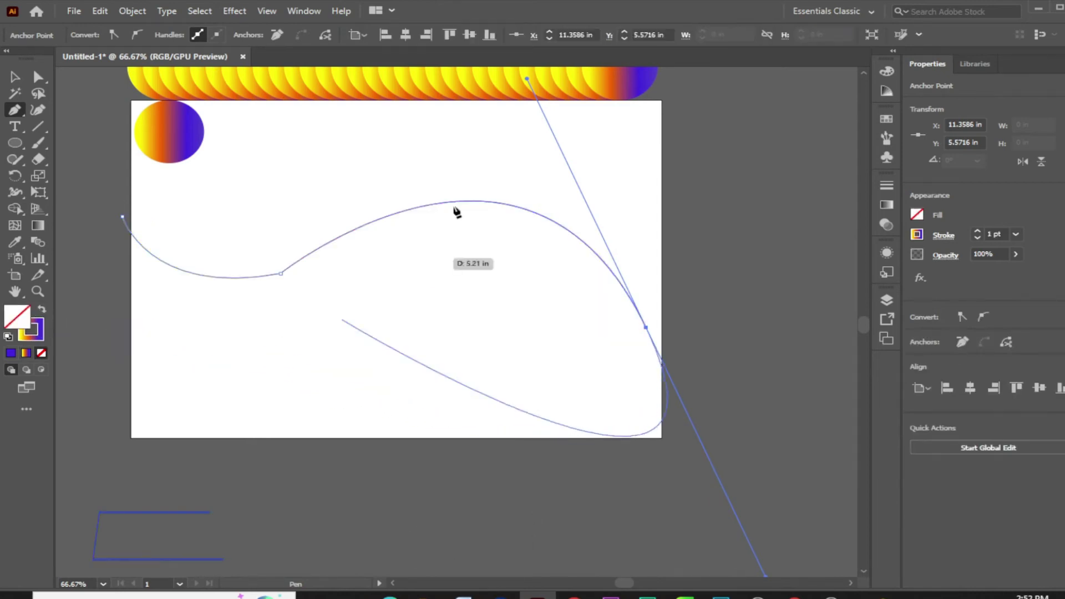
click(14, 77)
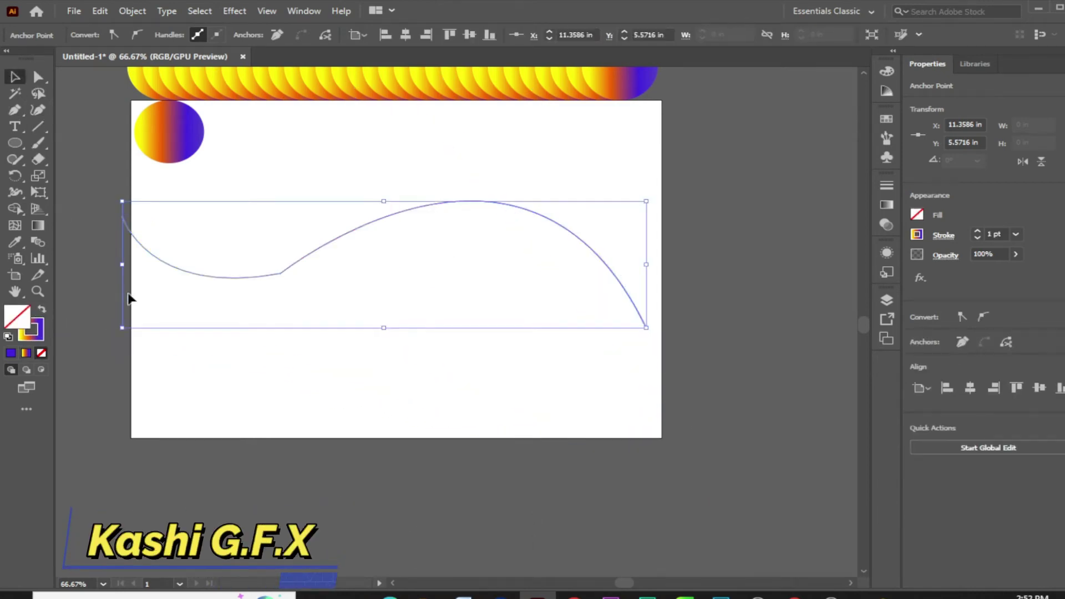
Smooth the wavy path, then select it and delete it.
click(258, 251)
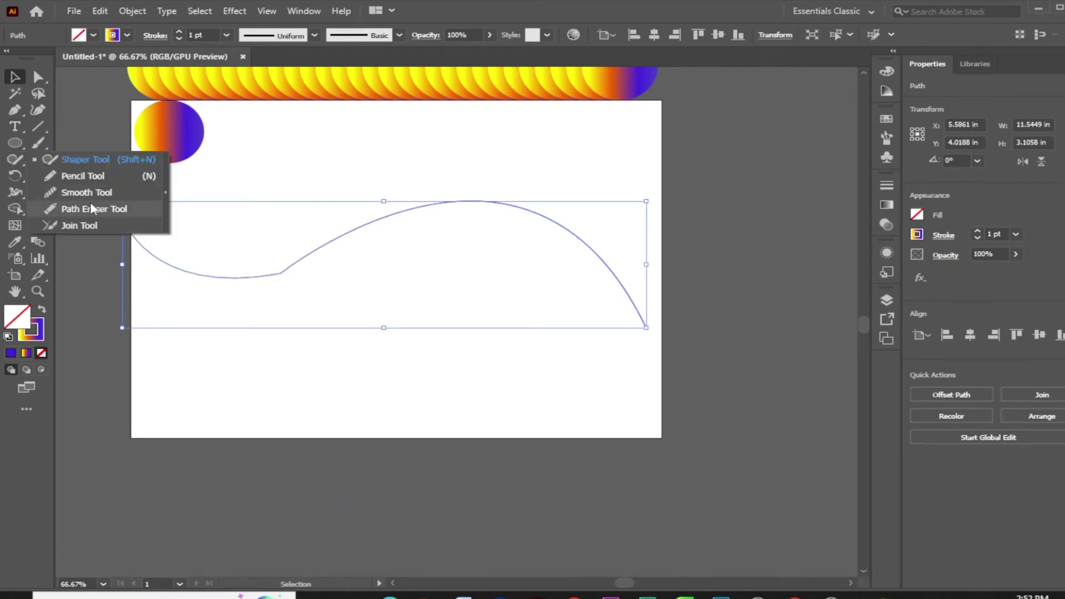
drag(19, 163, 83, 193)
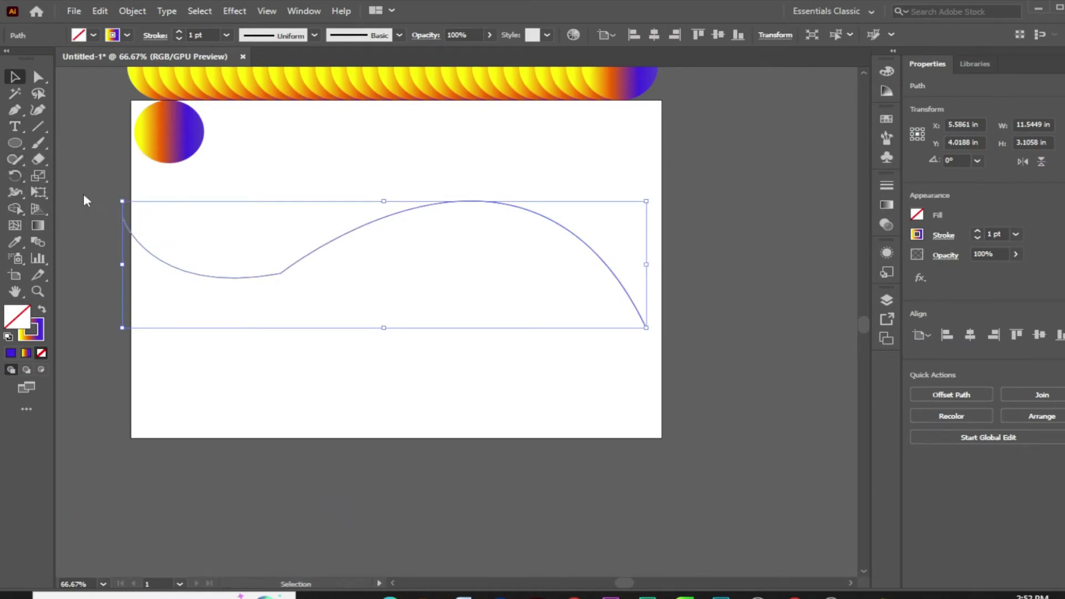
click(14, 78)
click(231, 358)
drag(365, 185, 404, 332)
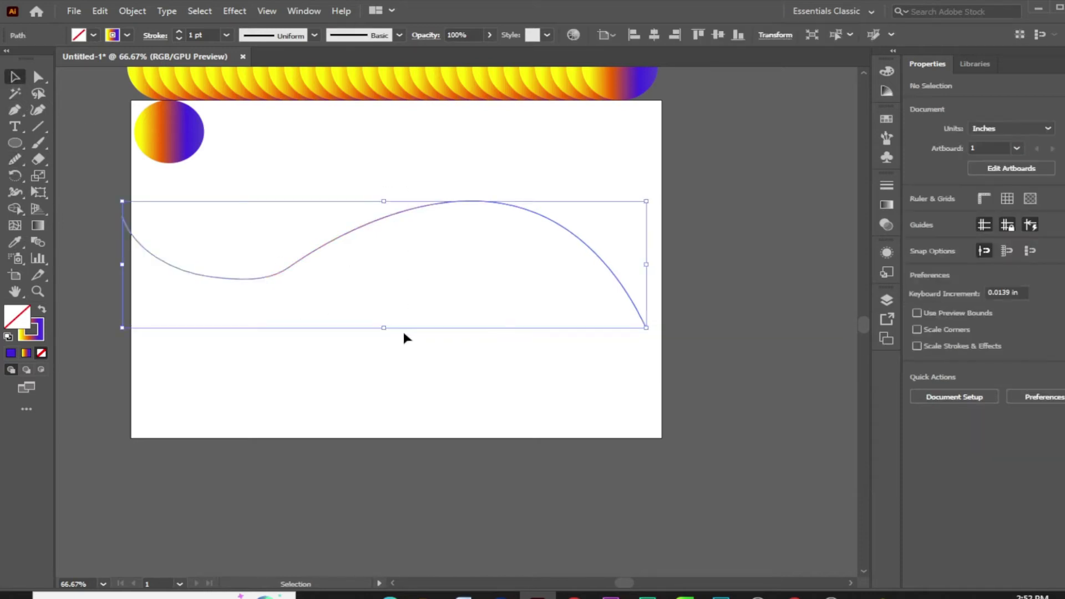
key(Delete)
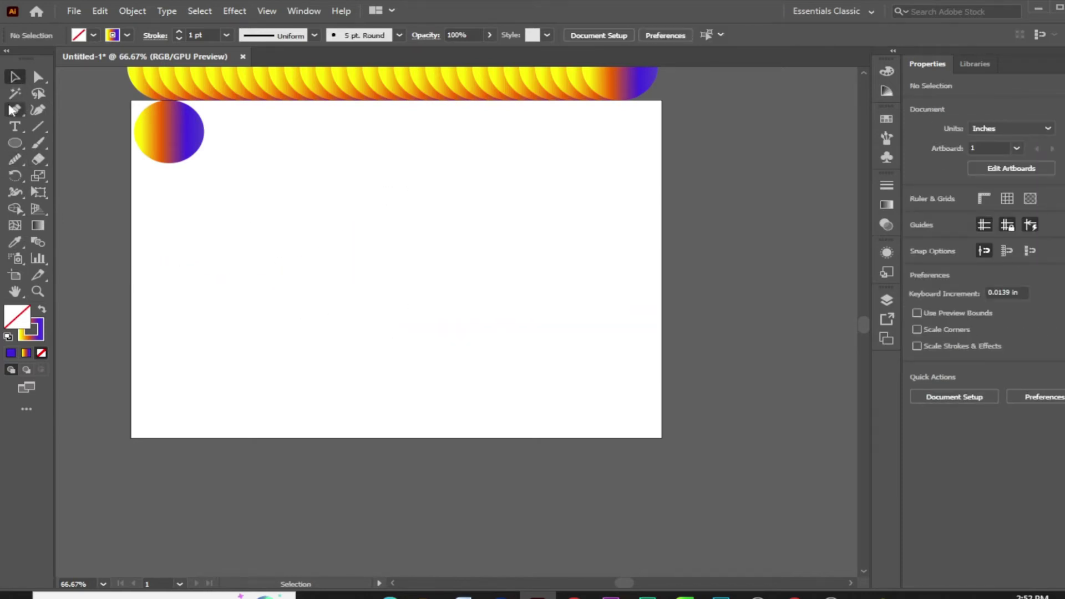
Draw a new two-curve wavy path with the Pen tool across the artboard.
click(14, 109)
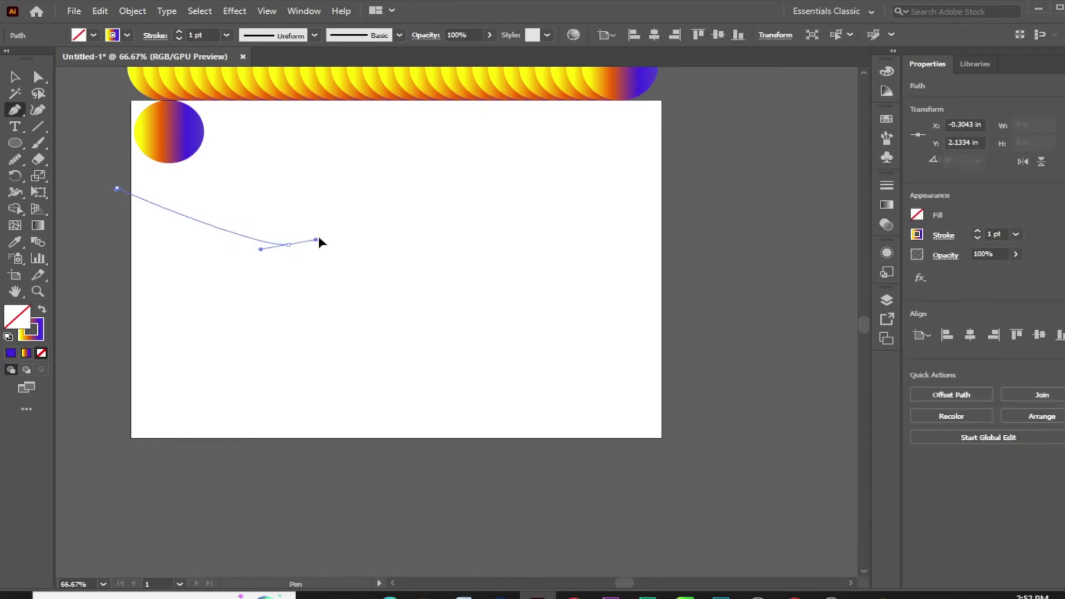
drag(320, 242, 424, 233)
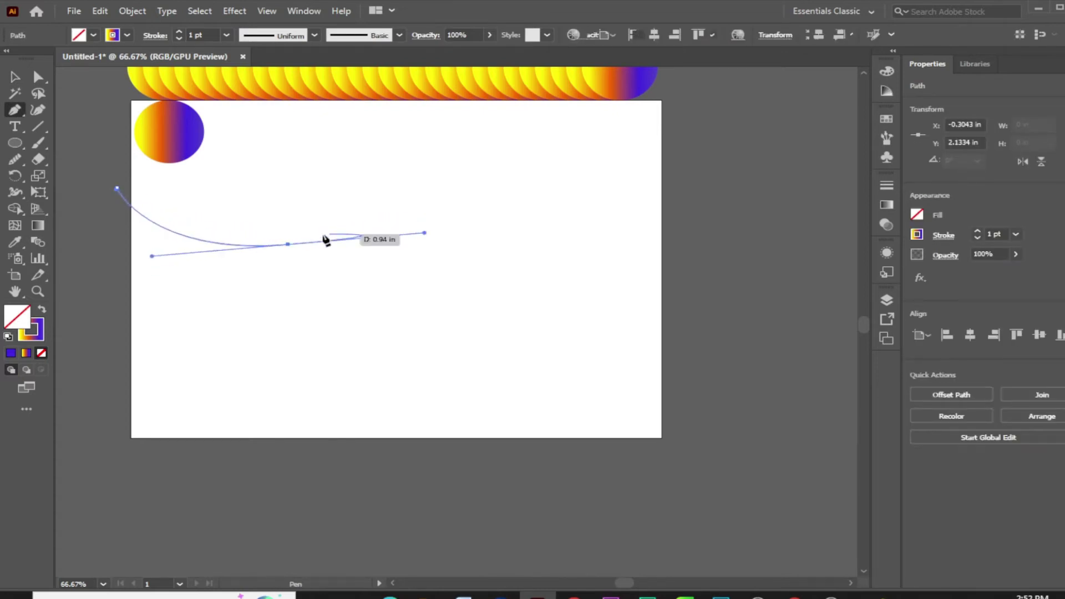
click(288, 245)
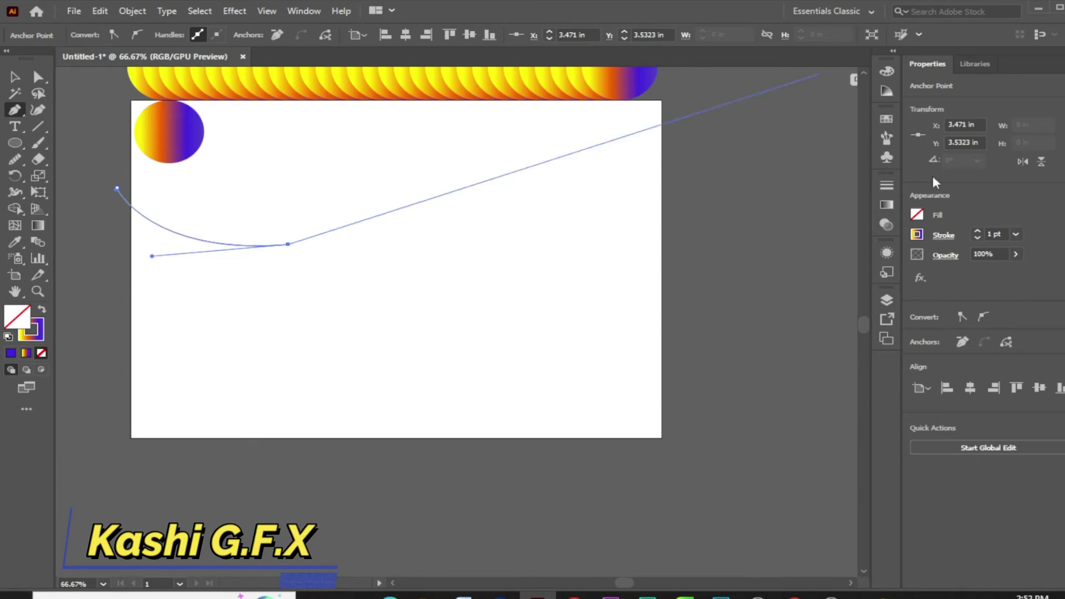
drag(639, 217, 741, 341)
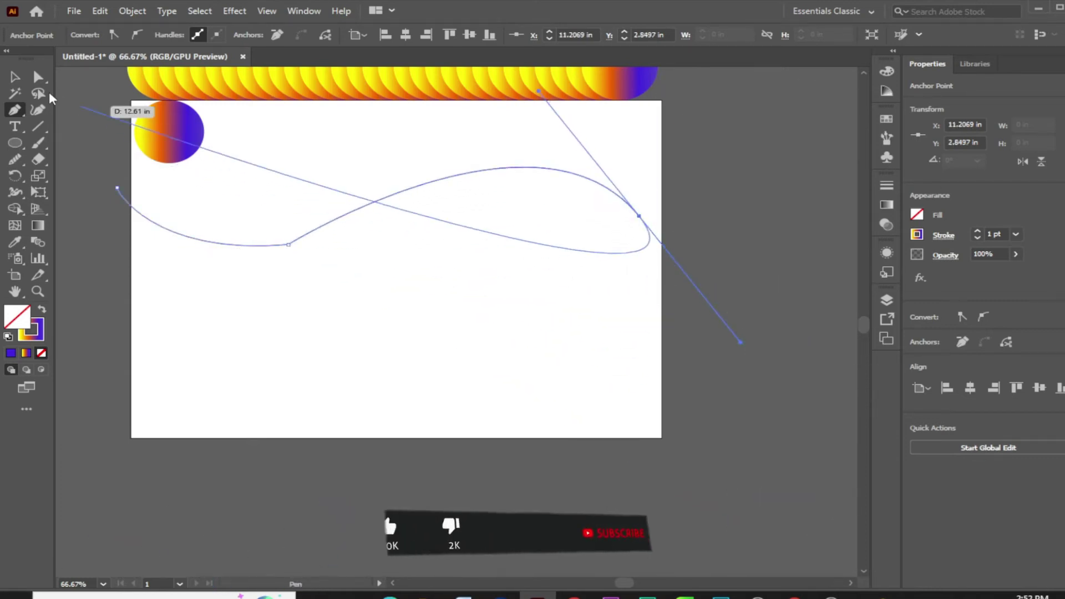
key(Escape)
key(v)
key(ctrl+minus)
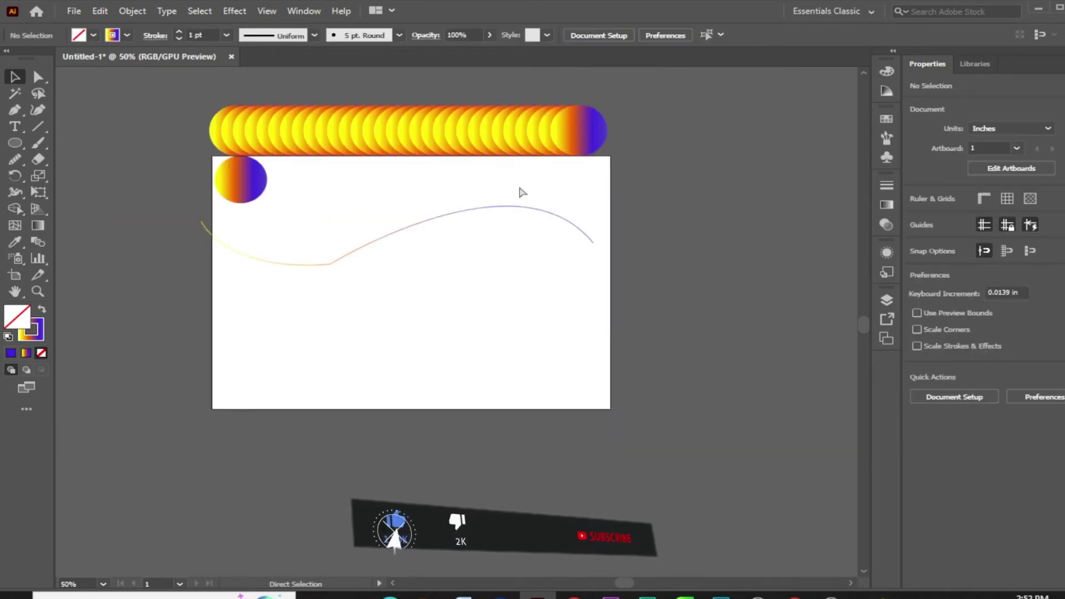
Smooth the kink in the new path and move it lower on the artboard.
click(515, 207)
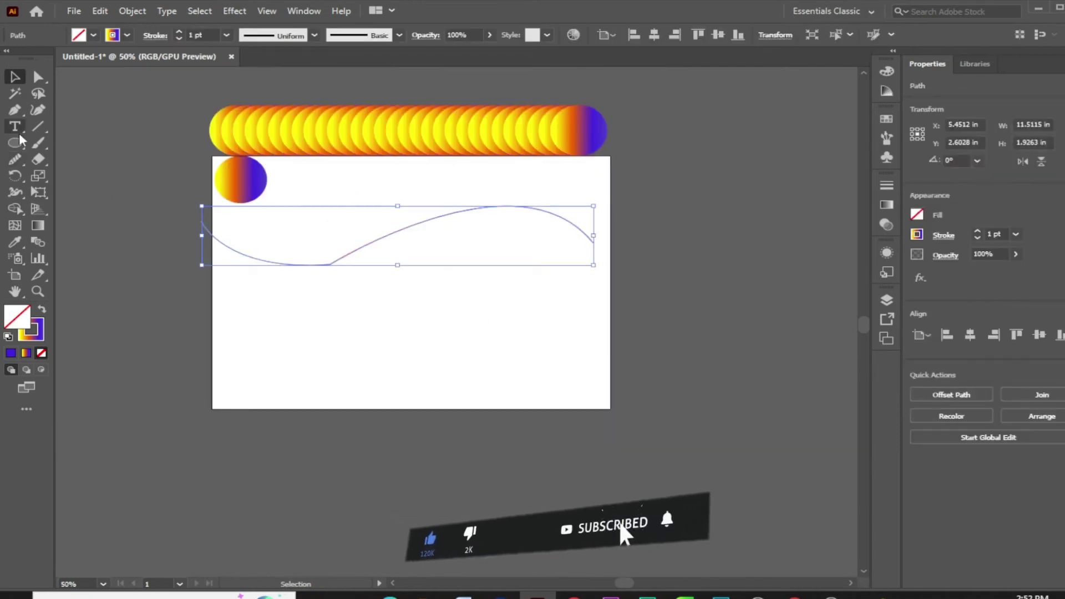
click(17, 161)
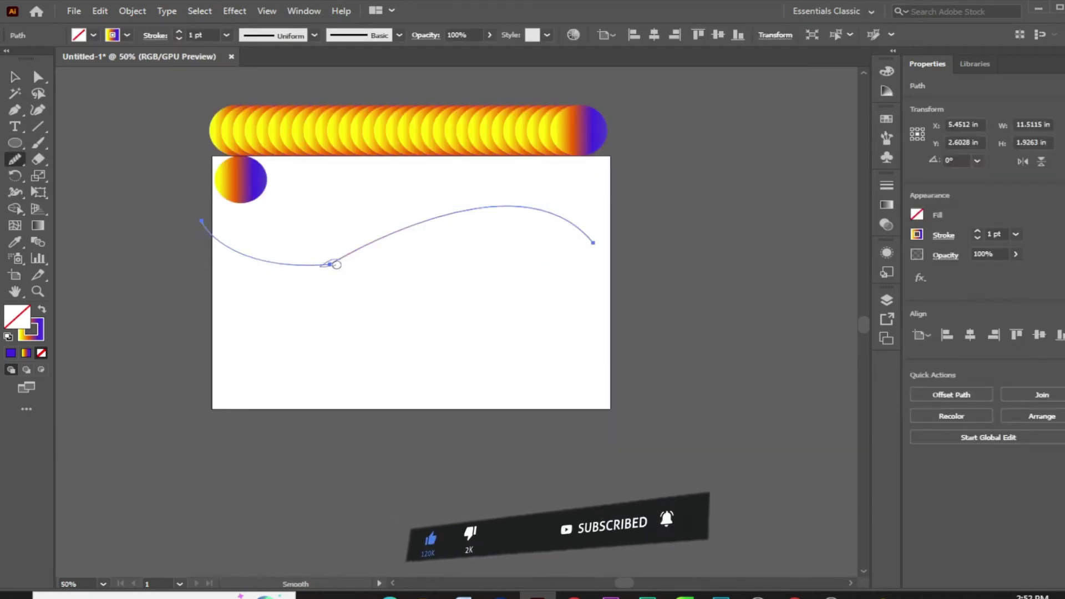
drag(337, 264, 330, 262)
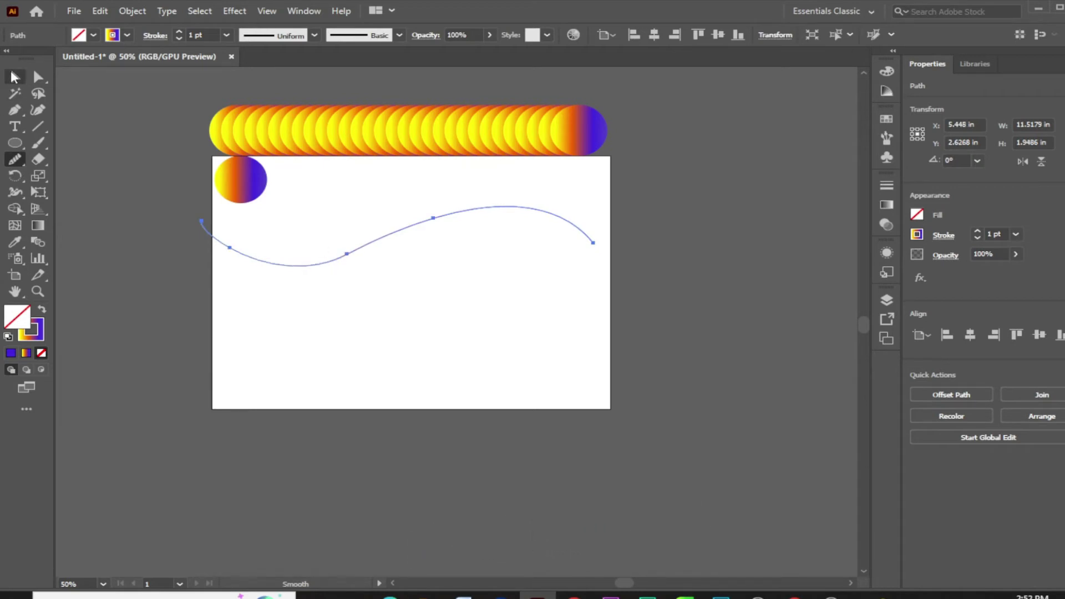
click(15, 77)
click(227, 372)
drag(383, 239, 396, 268)
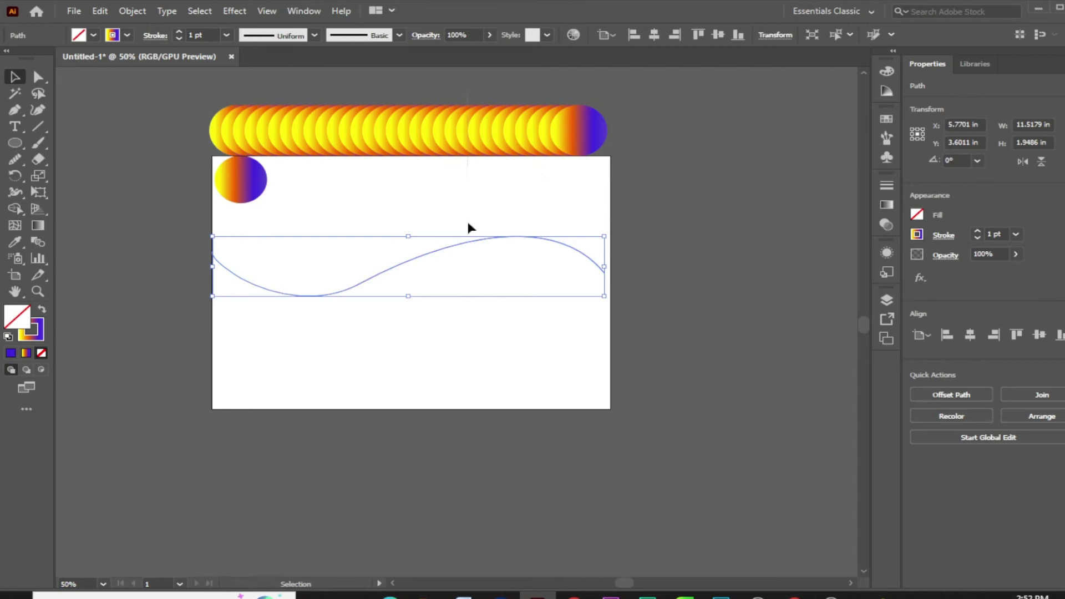
click(472, 309)
Replace the blend's spine with the wavy path and nudge the blend higher.
key(ctrl+a)
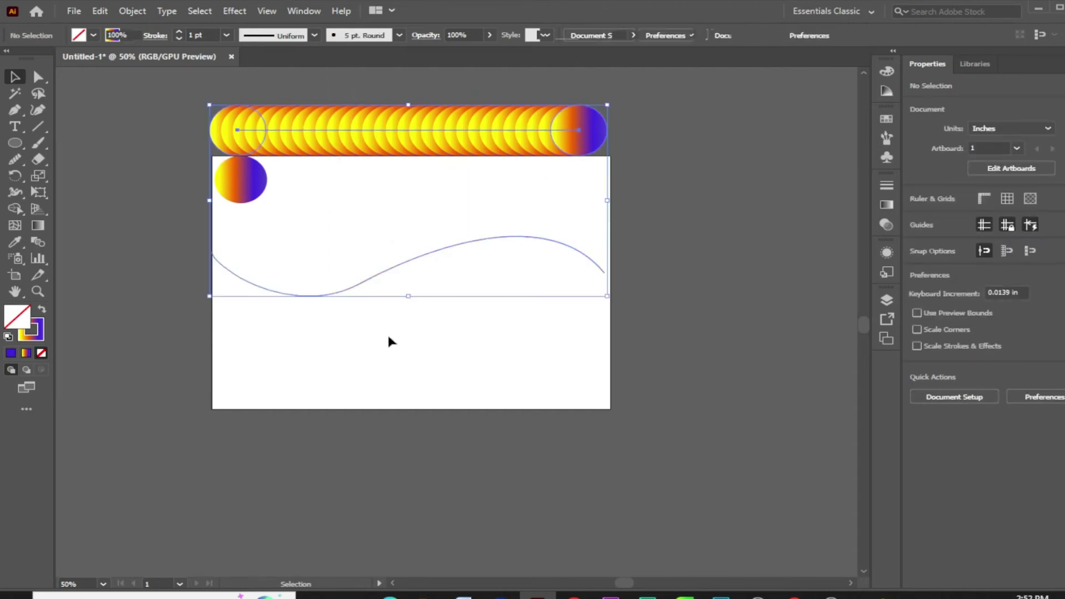
click(101, 12)
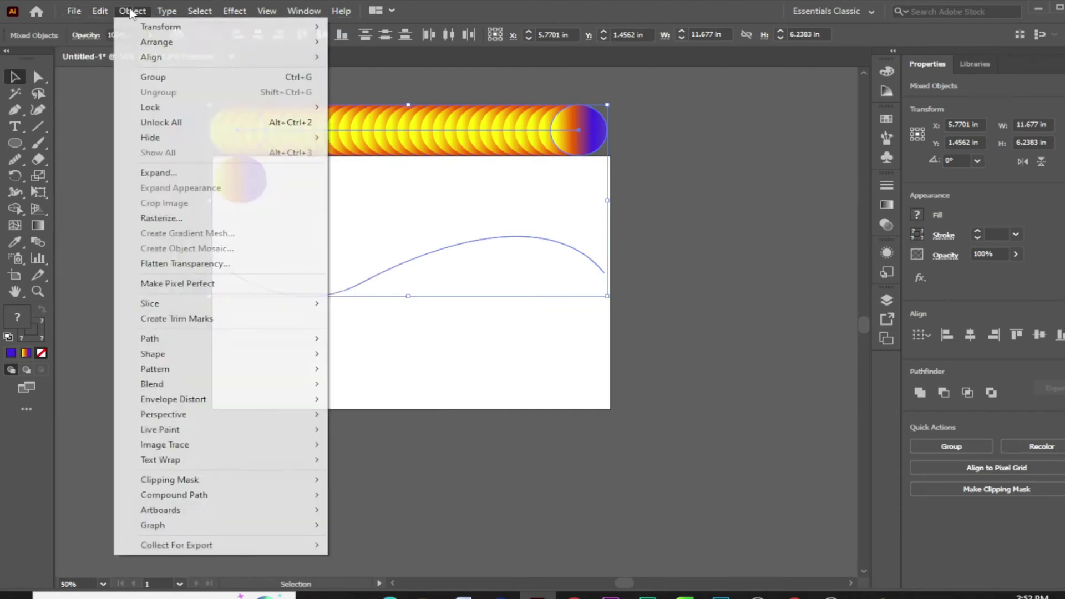
mouse_move(152, 383)
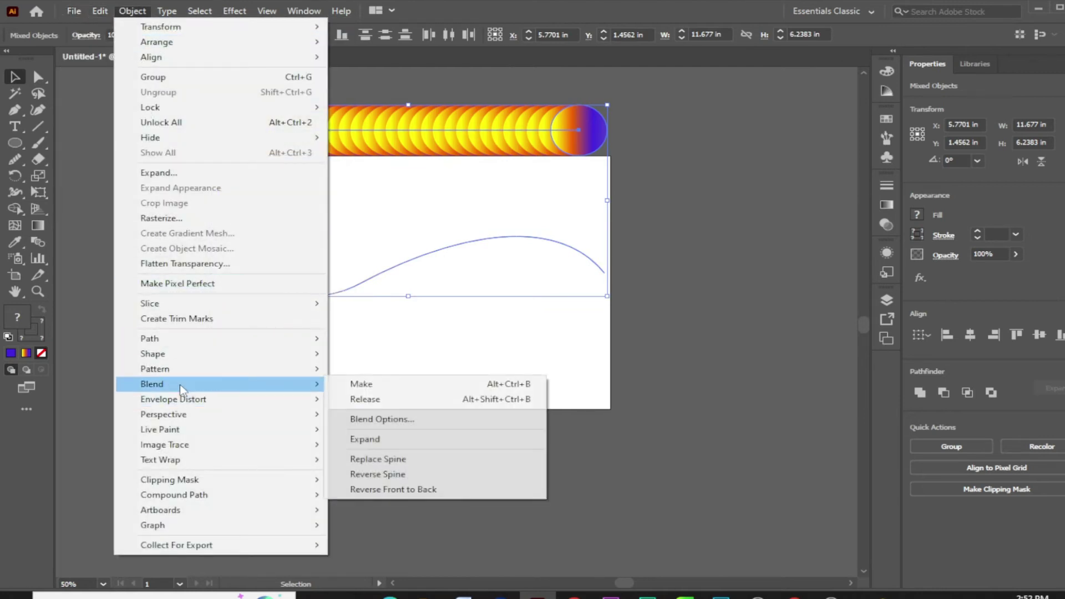
click(388, 459)
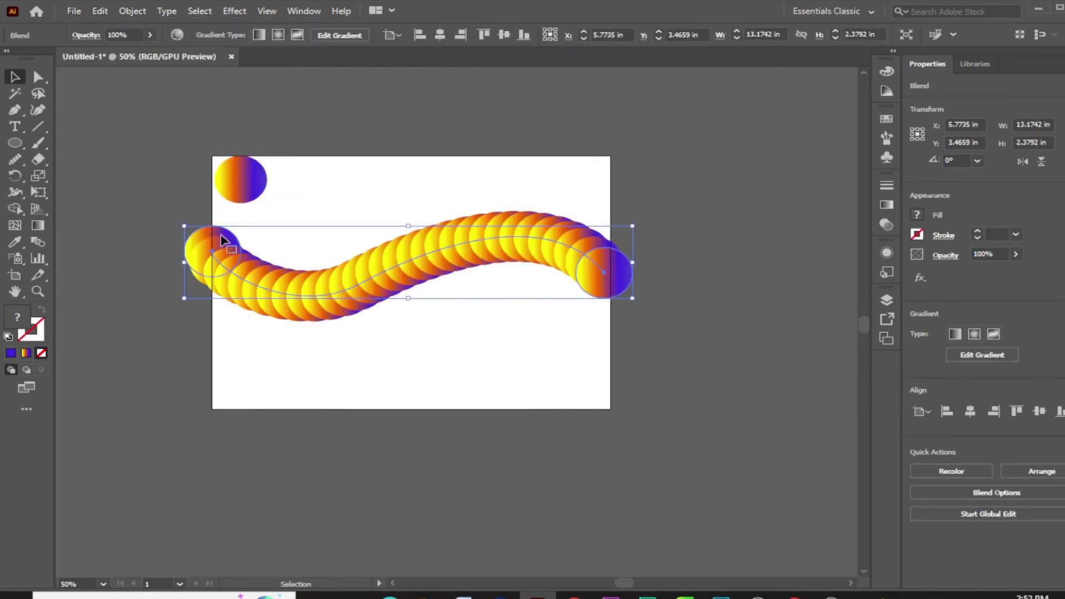
click(438, 321)
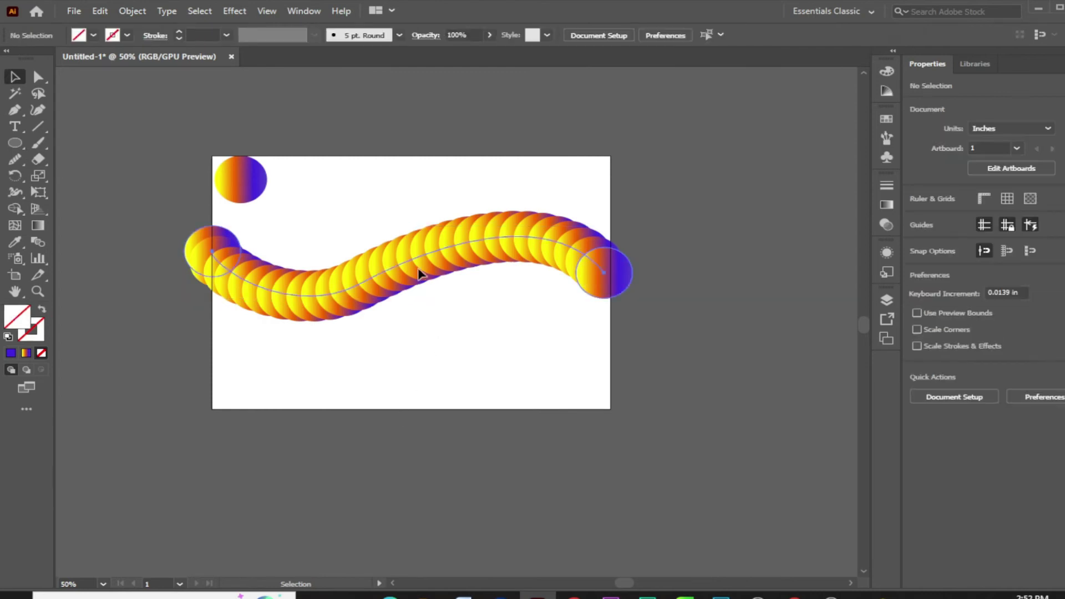
mouse_move(418, 272)
mouse_down()
mouse_move(406, 119)
mouse_move(413, 240)
mouse_up()
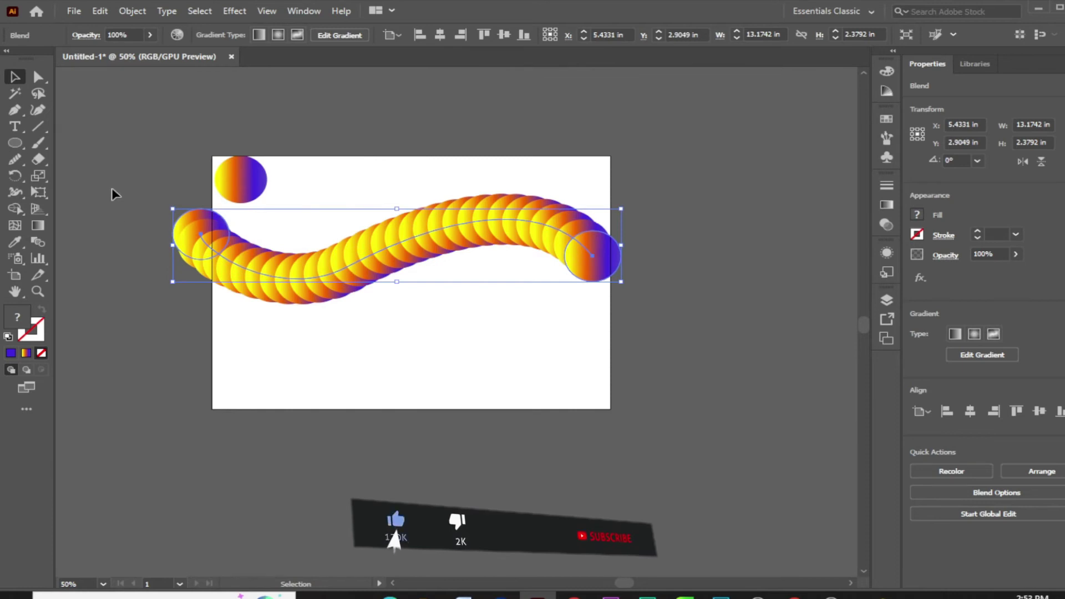
Apply a Roughen effect with Size 28% and Detail 22 to the wavy blend.
click(234, 11)
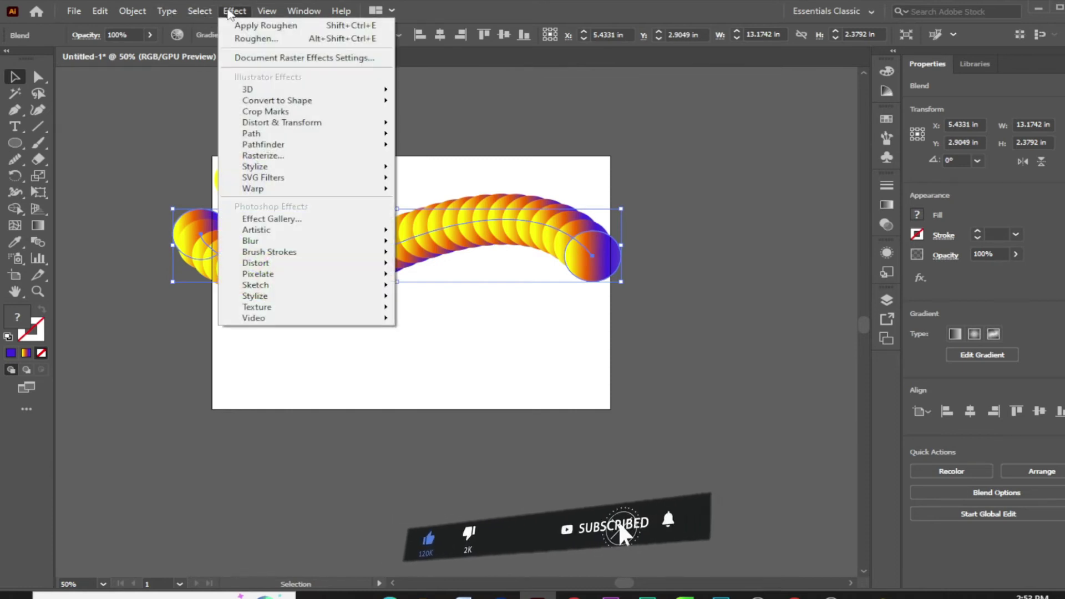
mouse_move(281, 122)
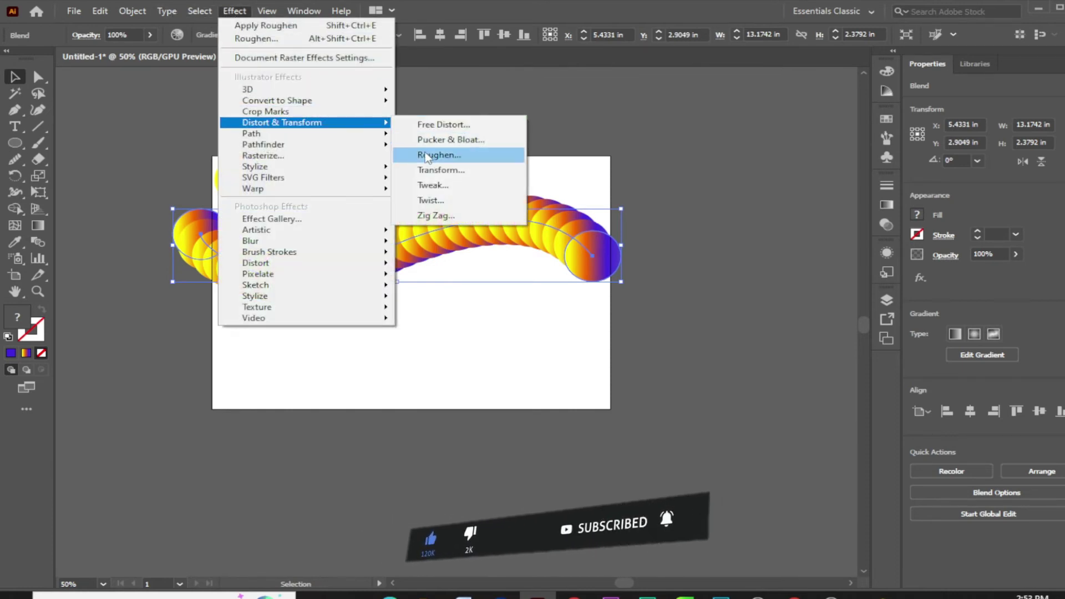
click(419, 157)
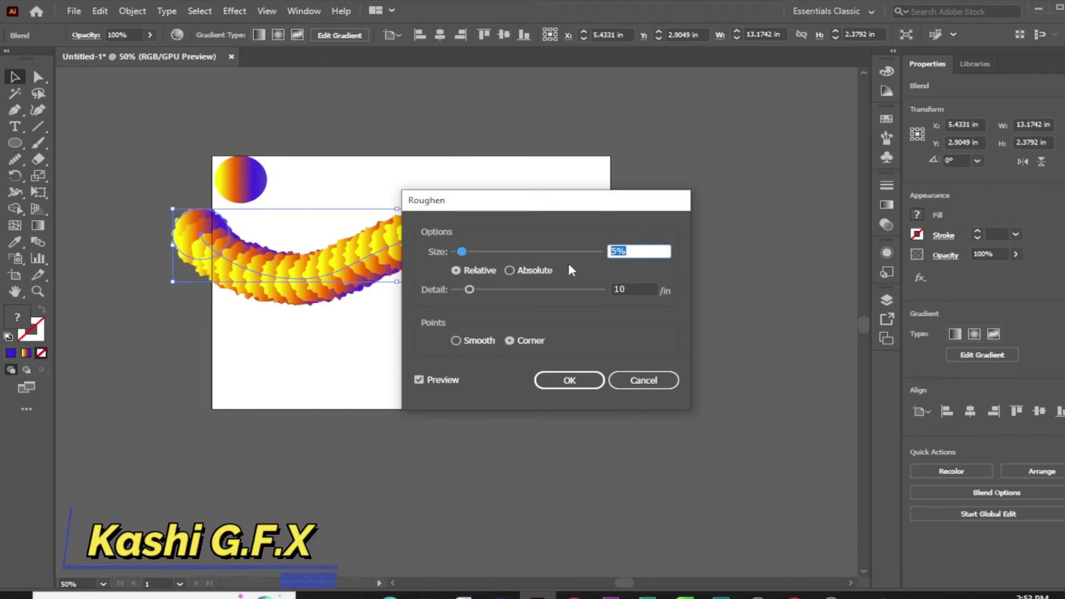
text(28)
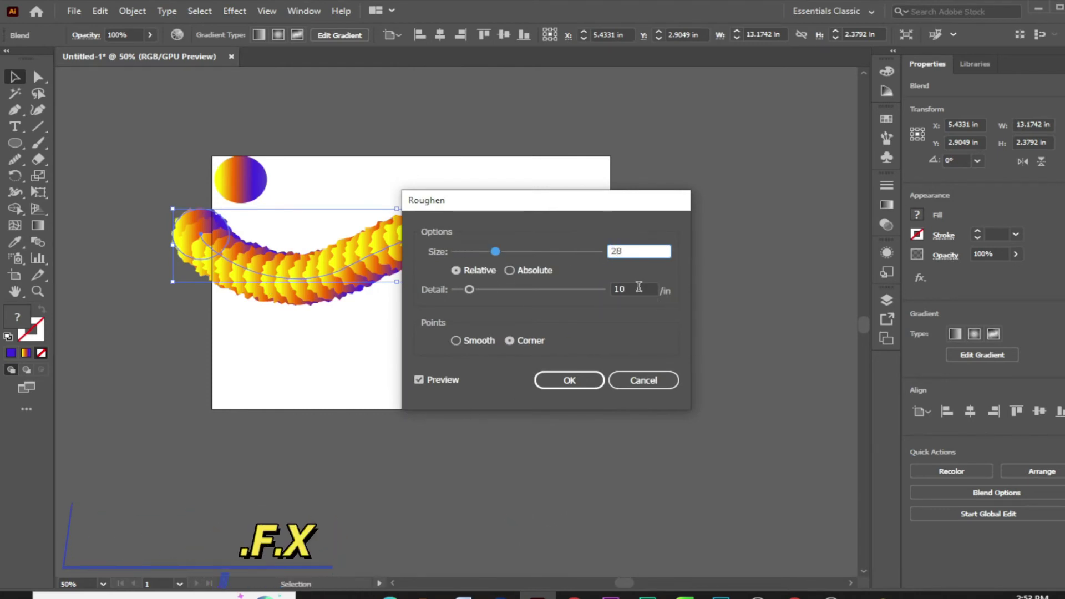
key(Tab)
text(22)
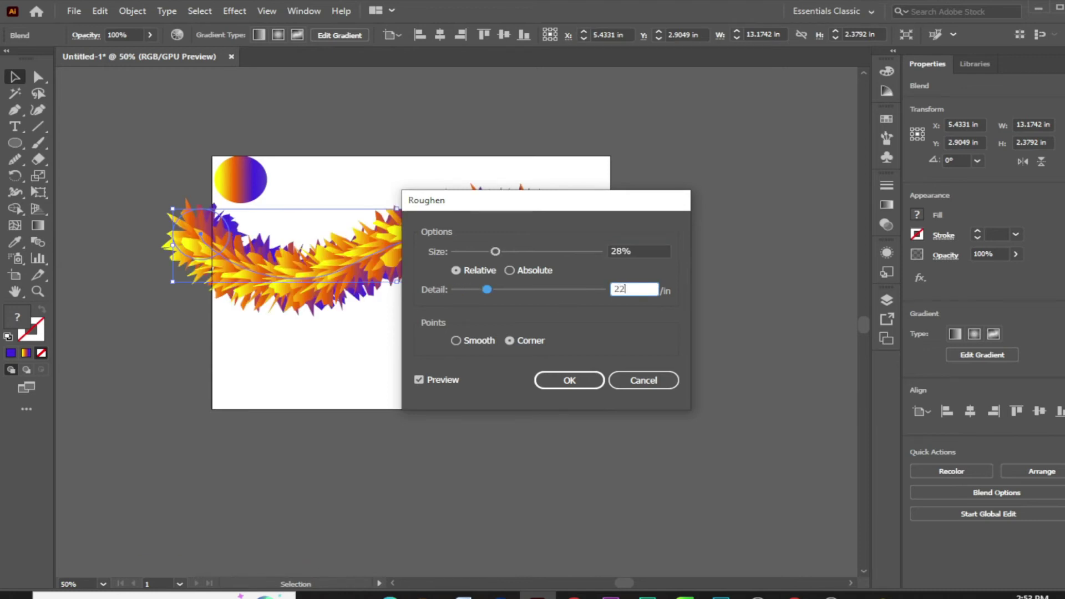
click(570, 381)
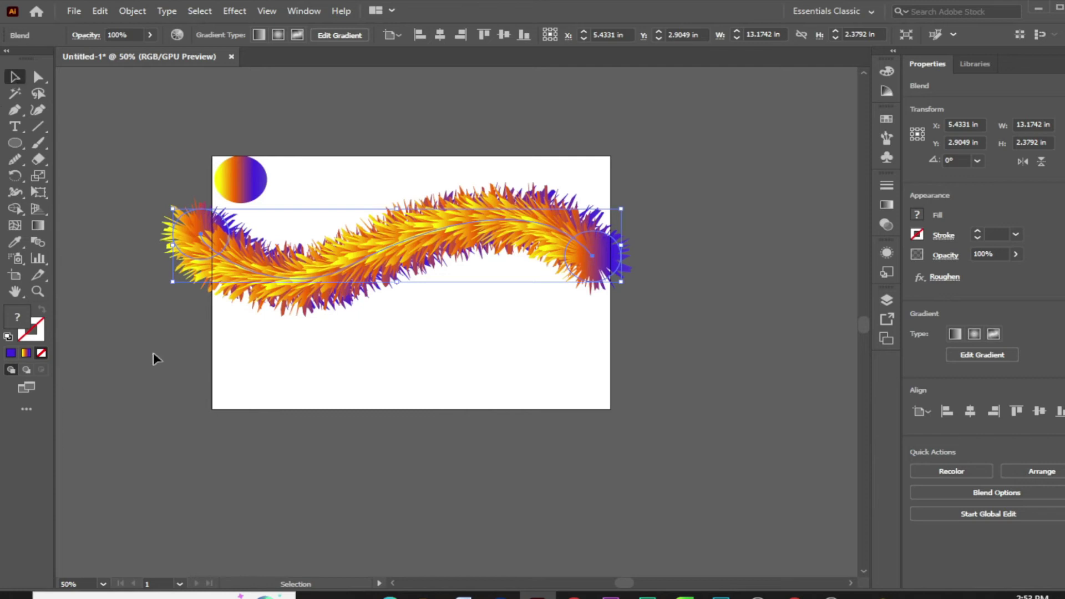
In isolation mode, enlarge both end circles and send the right one to back.
double_click(216, 225)
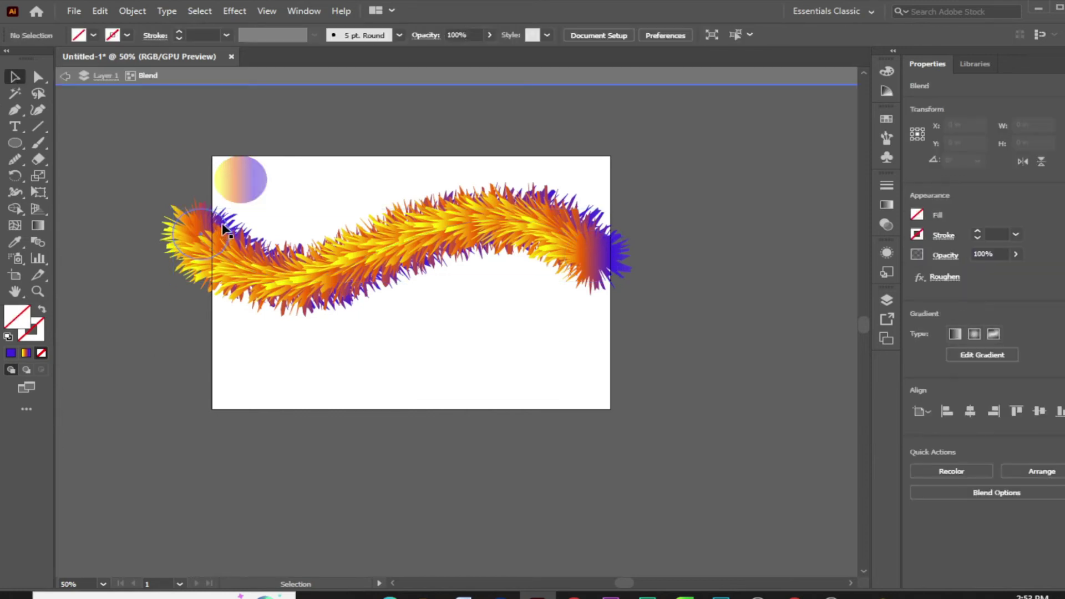
click(224, 228)
drag(229, 206, 282, 166)
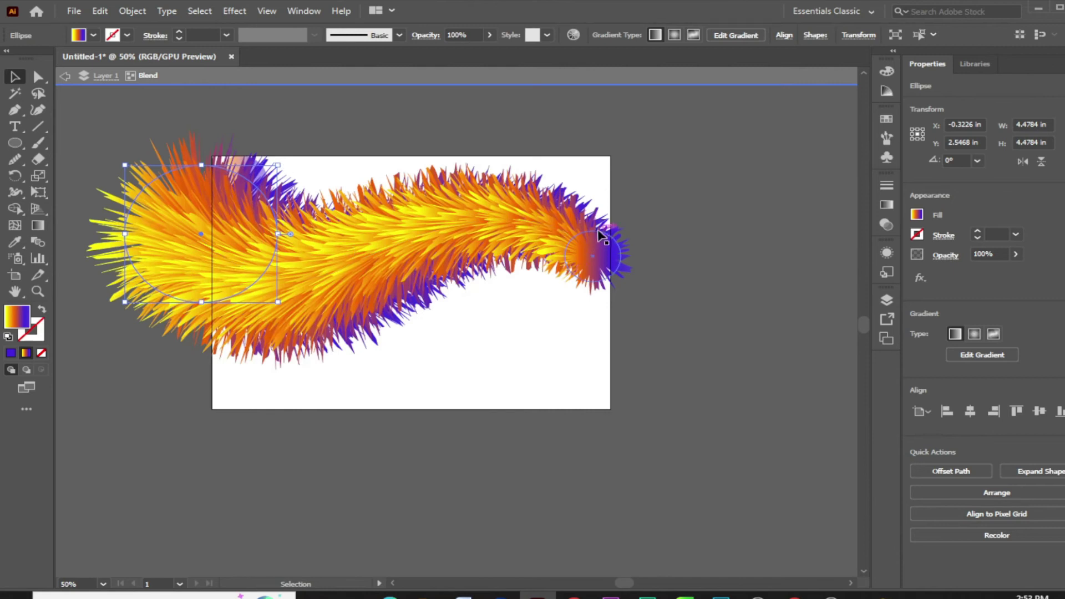
drag(621, 230, 702, 201)
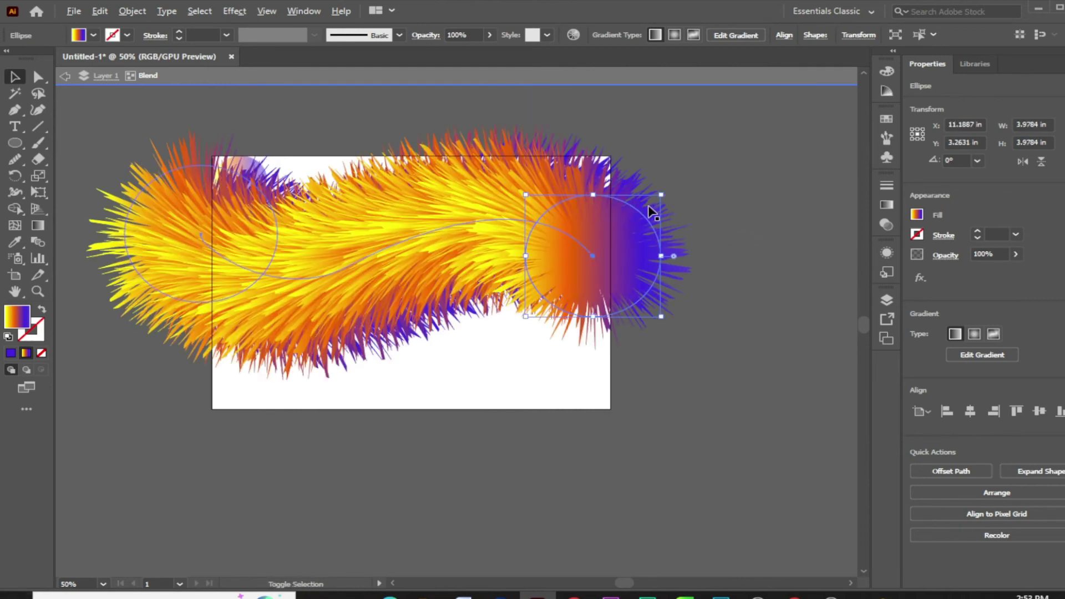
drag(658, 198, 662, 194)
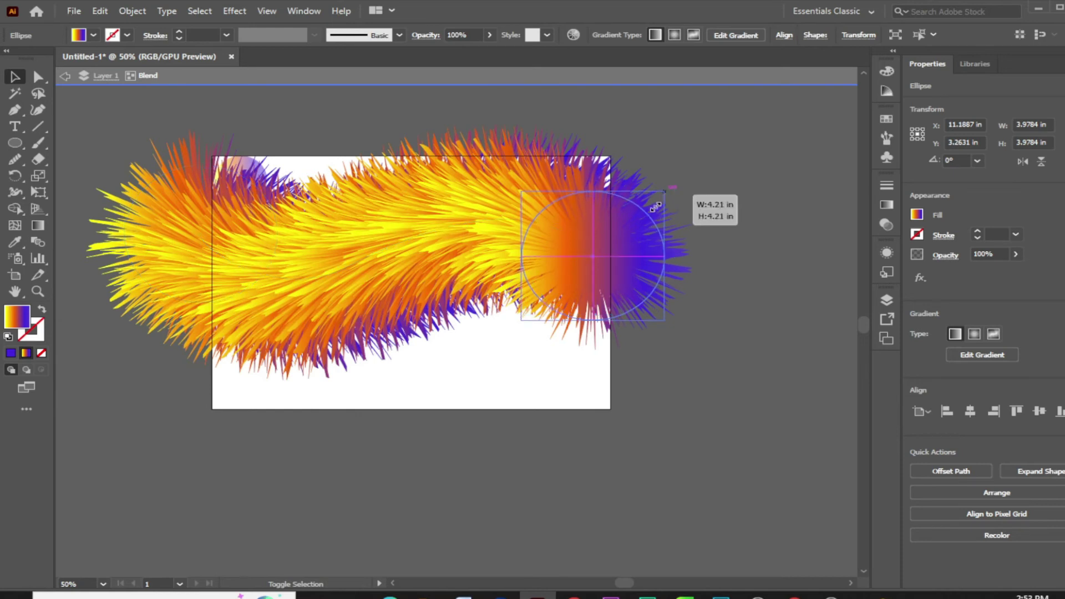
right_click(644, 207)
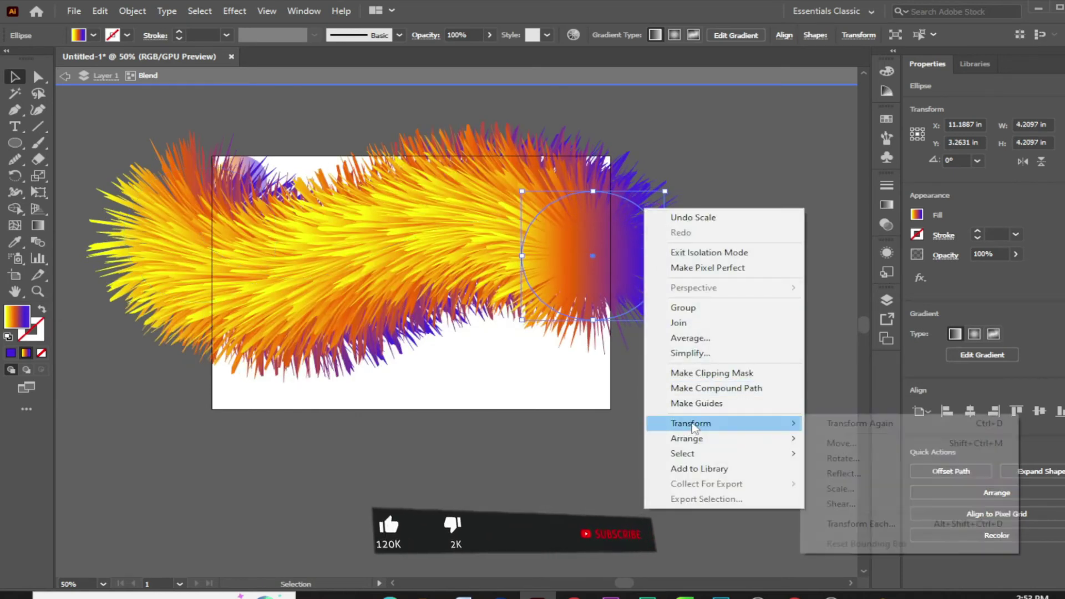
mouse_move(687, 439)
click(830, 484)
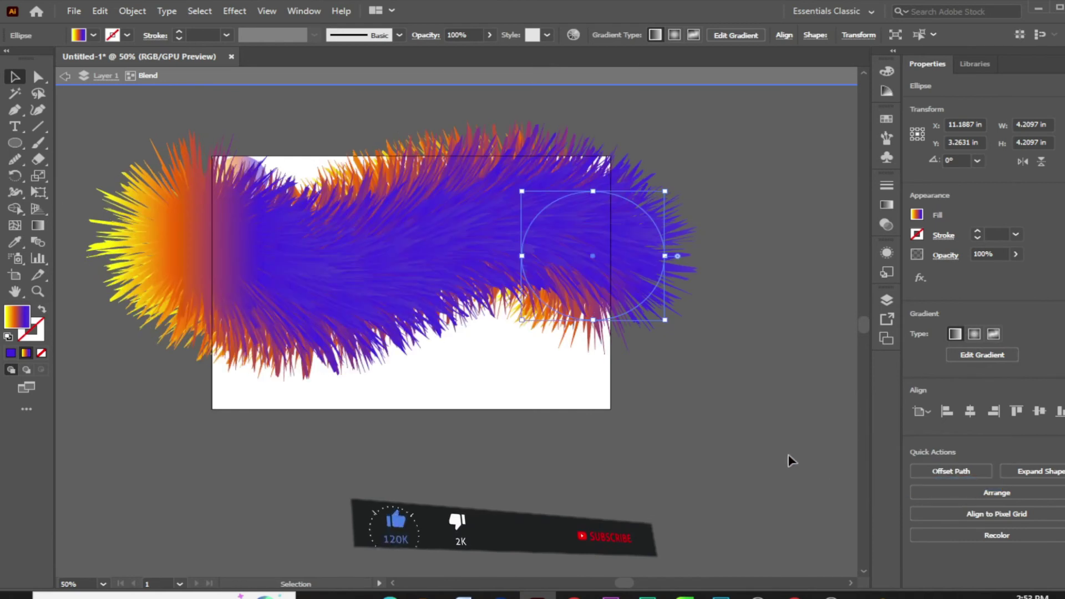
Rotate the left end circle to recolour the fur, then exit isolation mode.
click(250, 183)
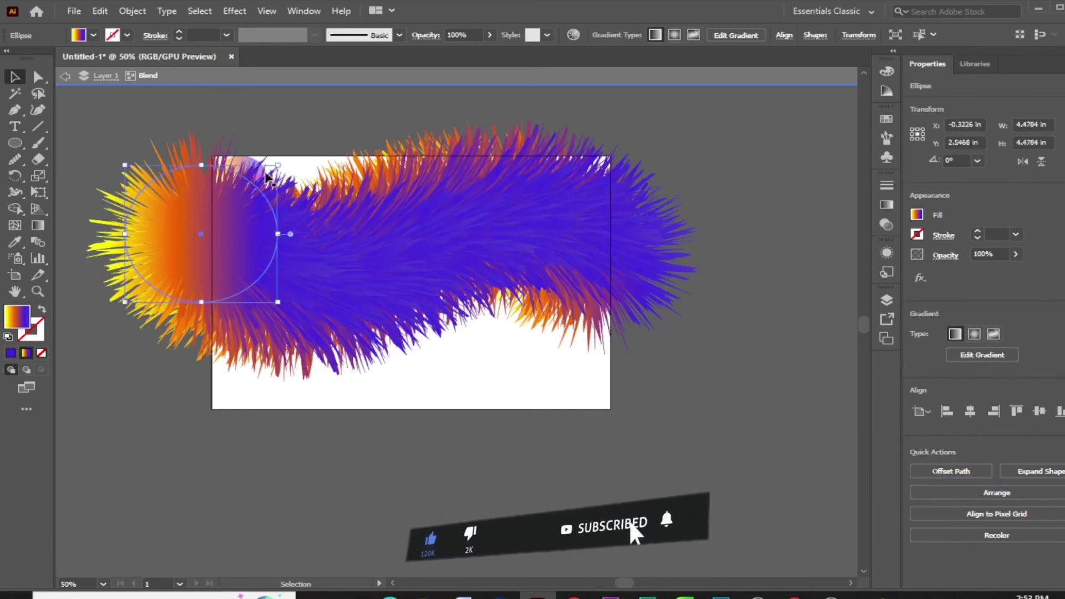
mouse_move(281, 163)
mouse_down()
mouse_move(123, 239)
mouse_move(90, 238)
mouse_up()
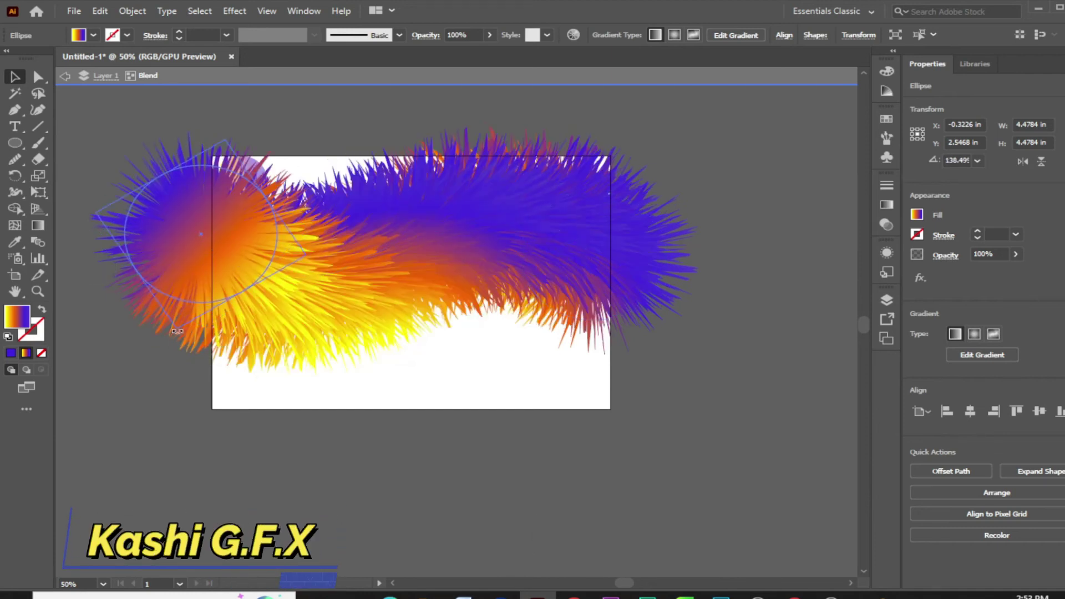
drag(86, 235, 179, 331)
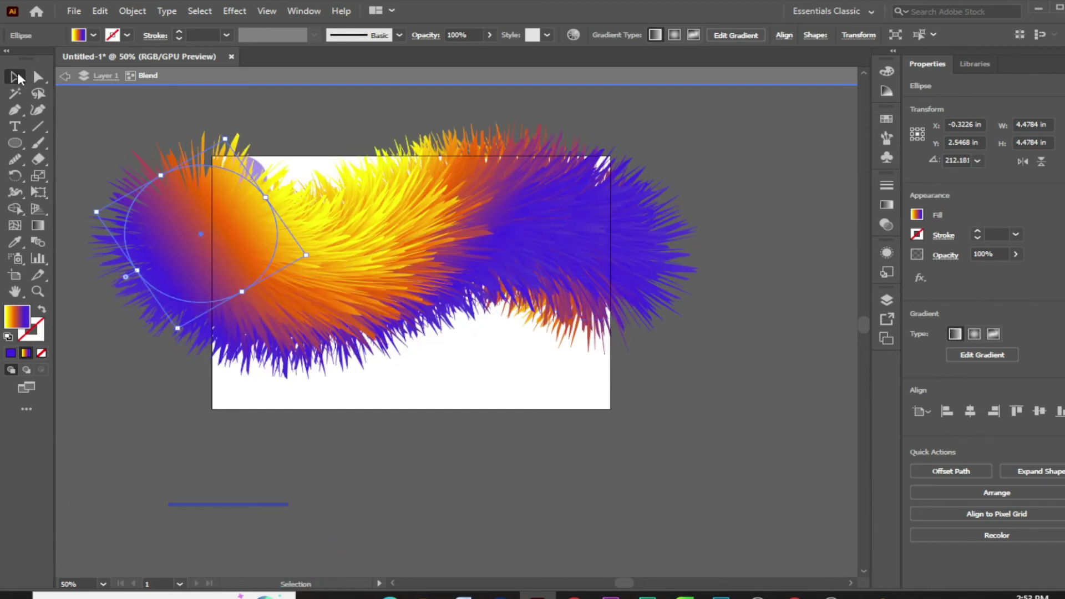
double_click(102, 146)
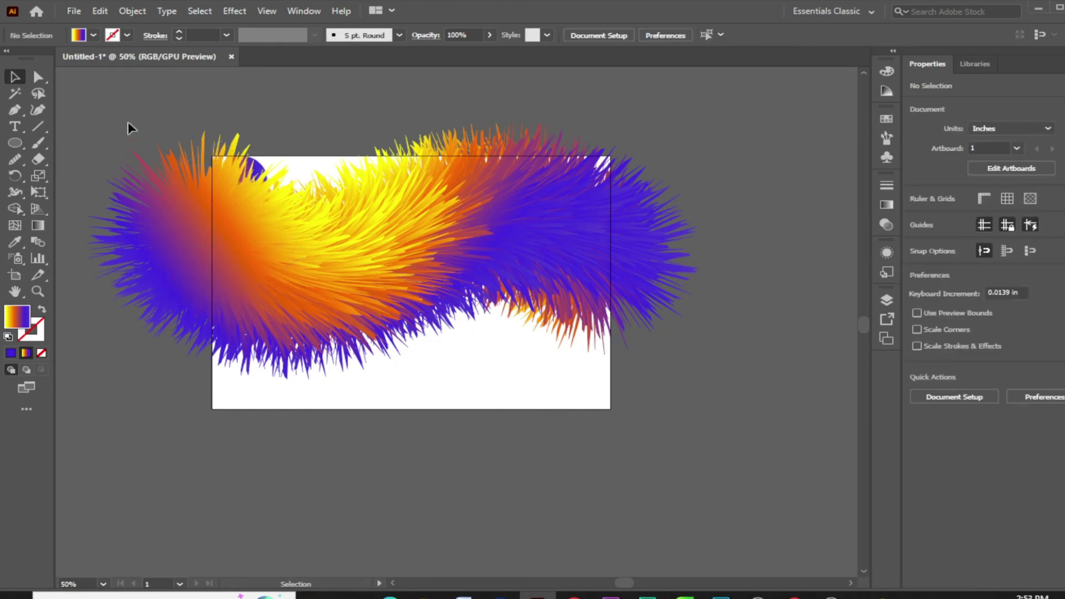
Scale the furry blend up in several drags to about 48 inches wide.
key(ctrl+minus)
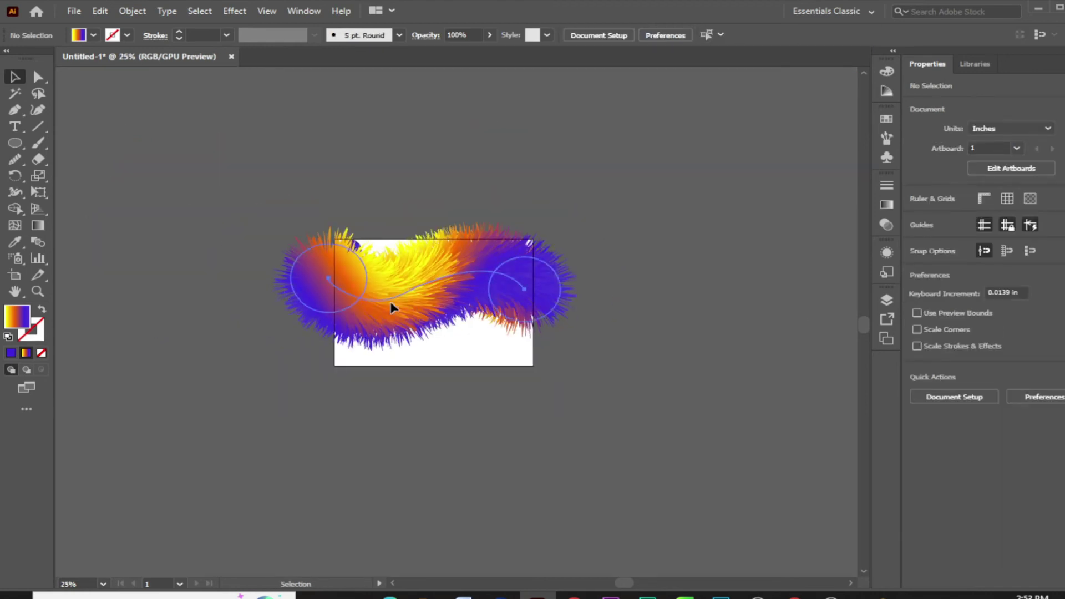
click(392, 303)
drag(559, 242, 649, 229)
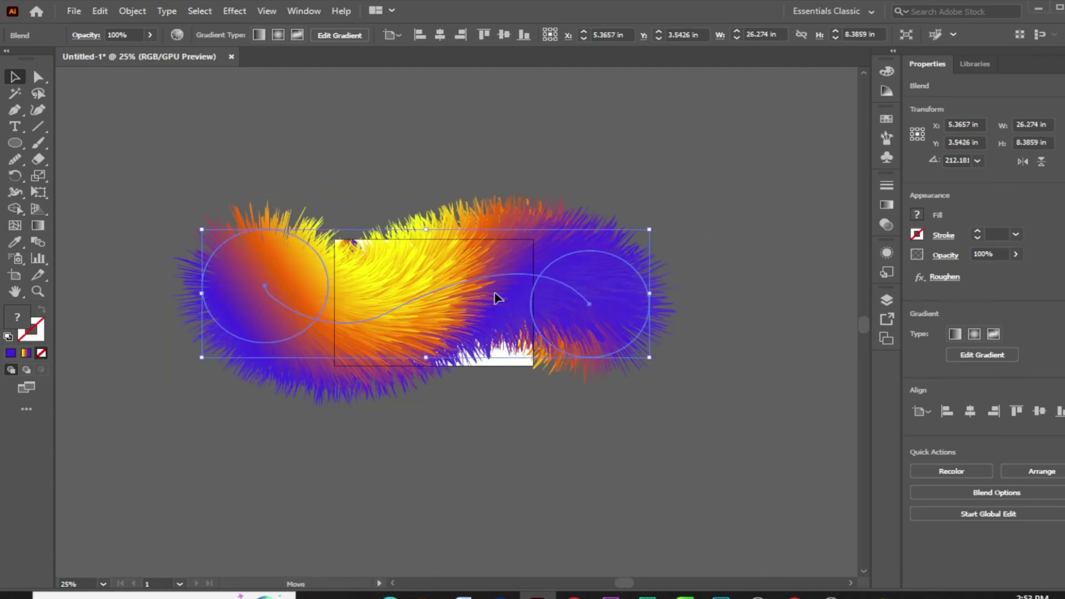
drag(495, 298, 498, 308)
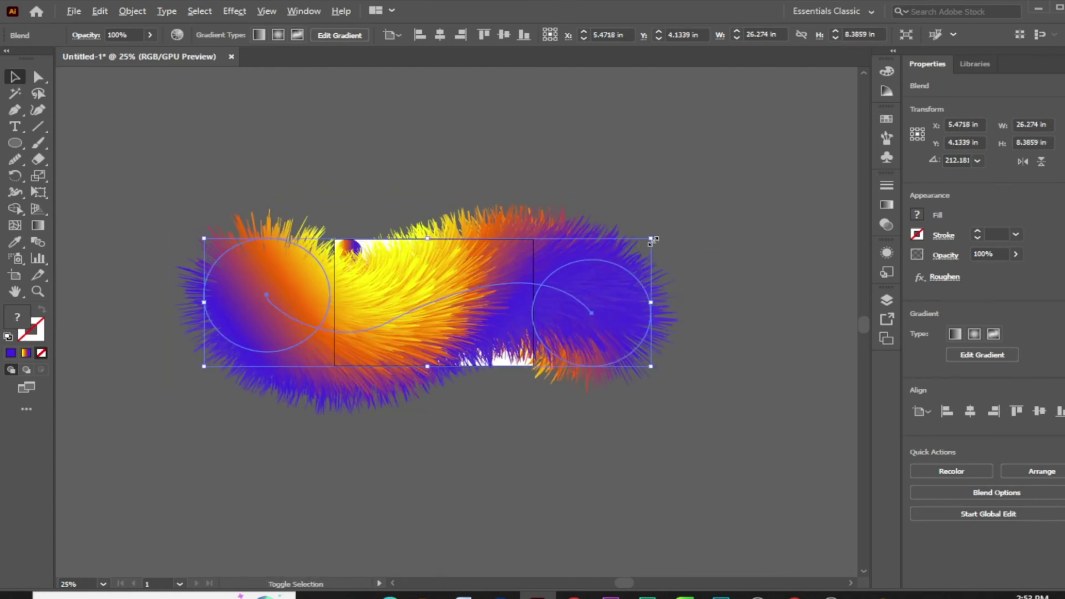
drag(653, 240, 759, 172)
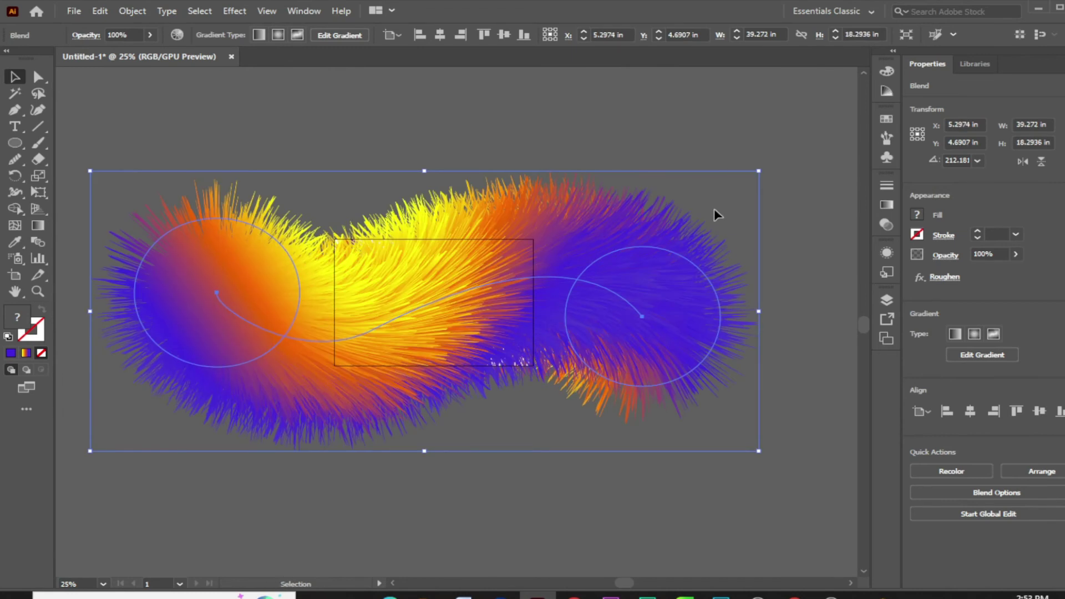
drag(759, 171, 805, 150)
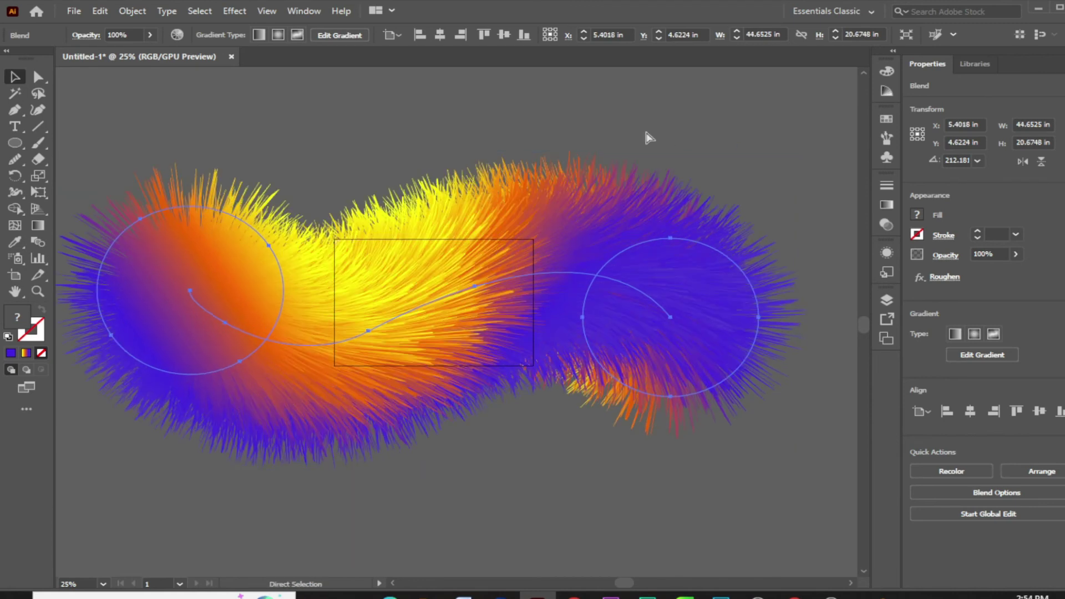
key(ctrl+minus)
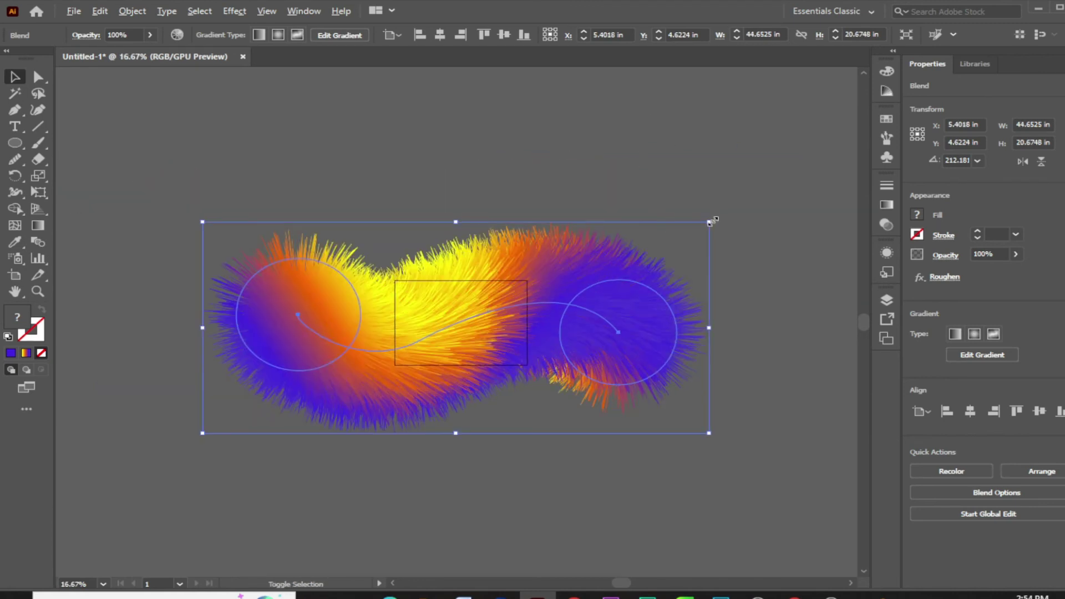
drag(710, 222, 730, 214)
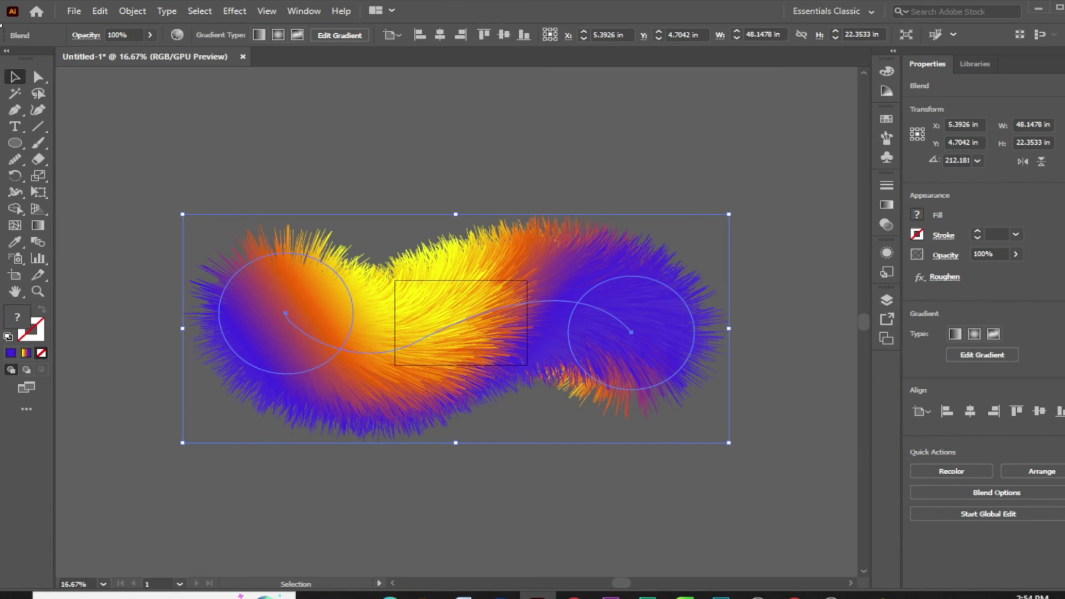
click(74, 11)
mouse_move(102, 269)
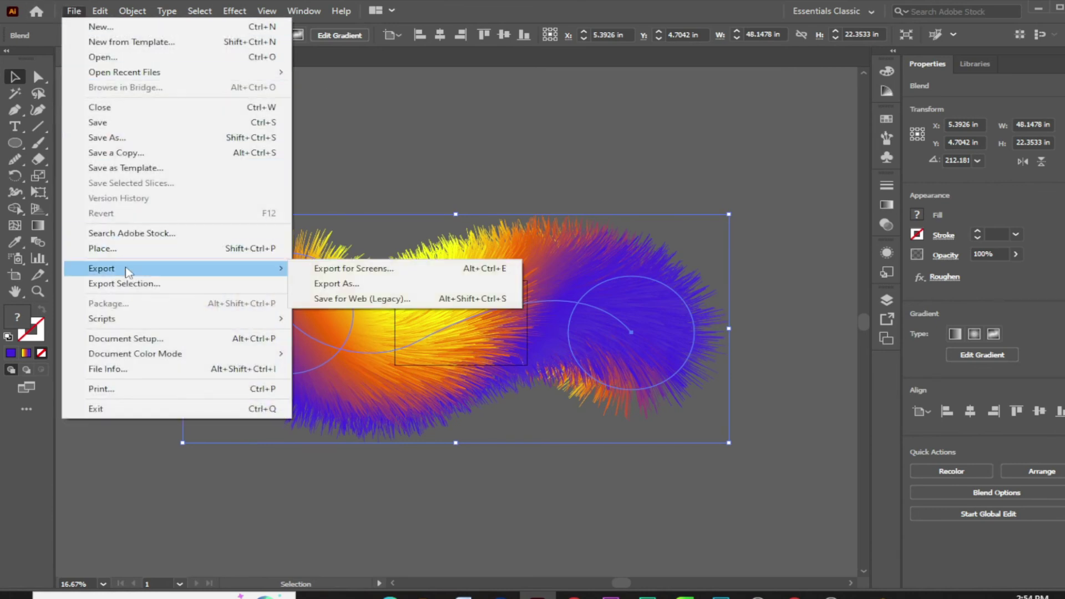
Enlarge the blend to about 57 inches and preview it as a 256-colour GIF in Save for Web.
click(344, 299)
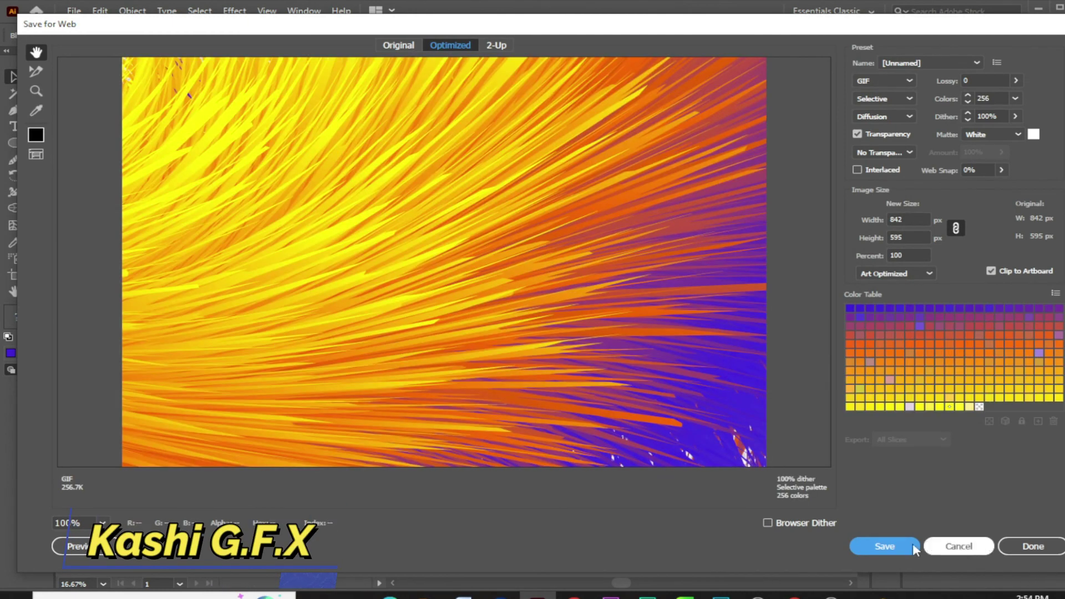
click(1042, 552)
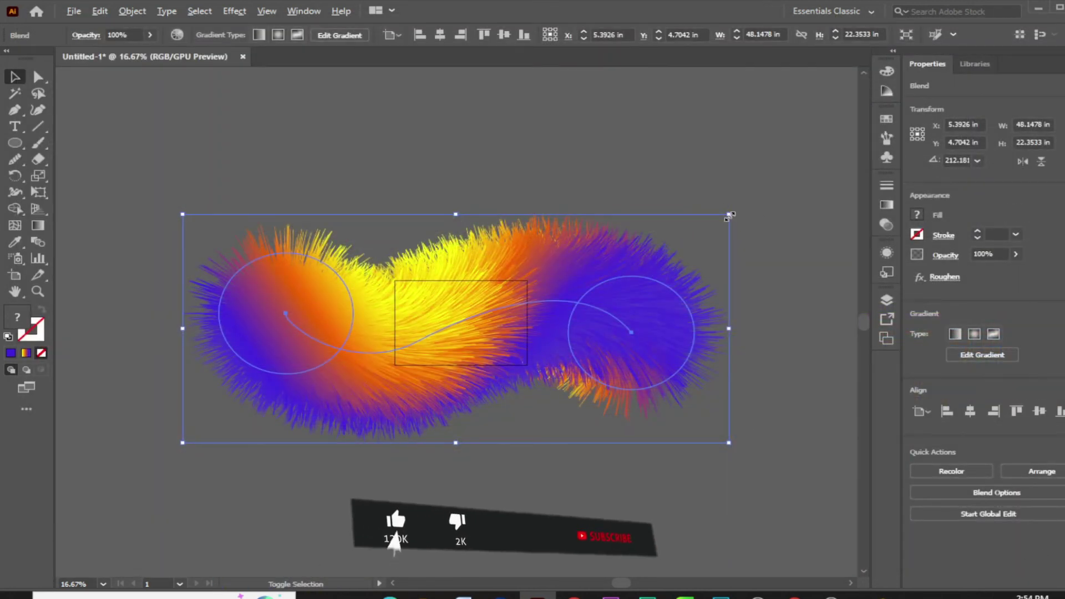
drag(730, 214, 780, 193)
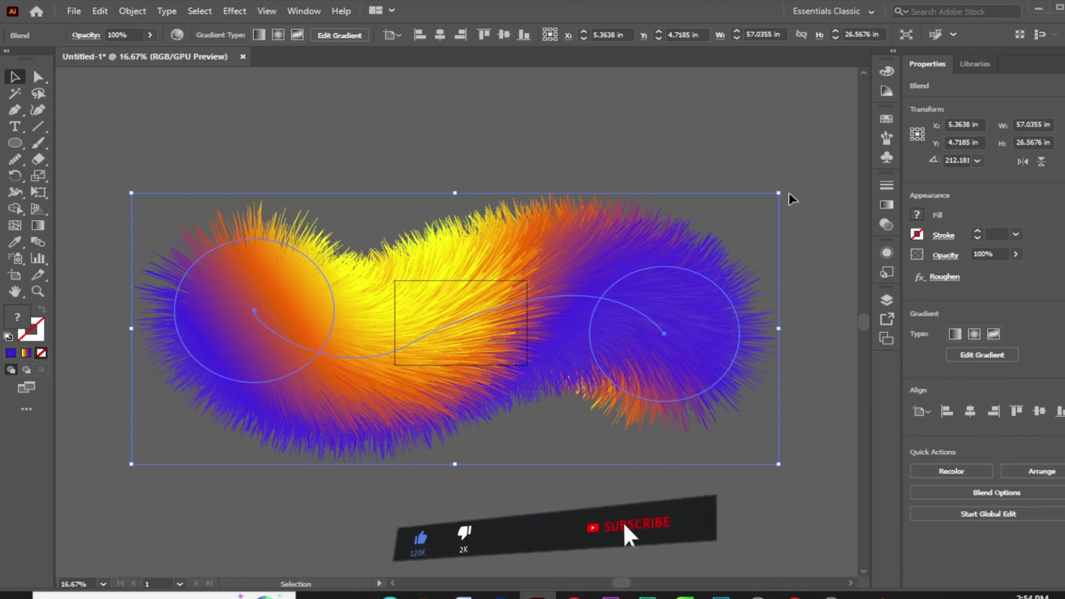
click(74, 11)
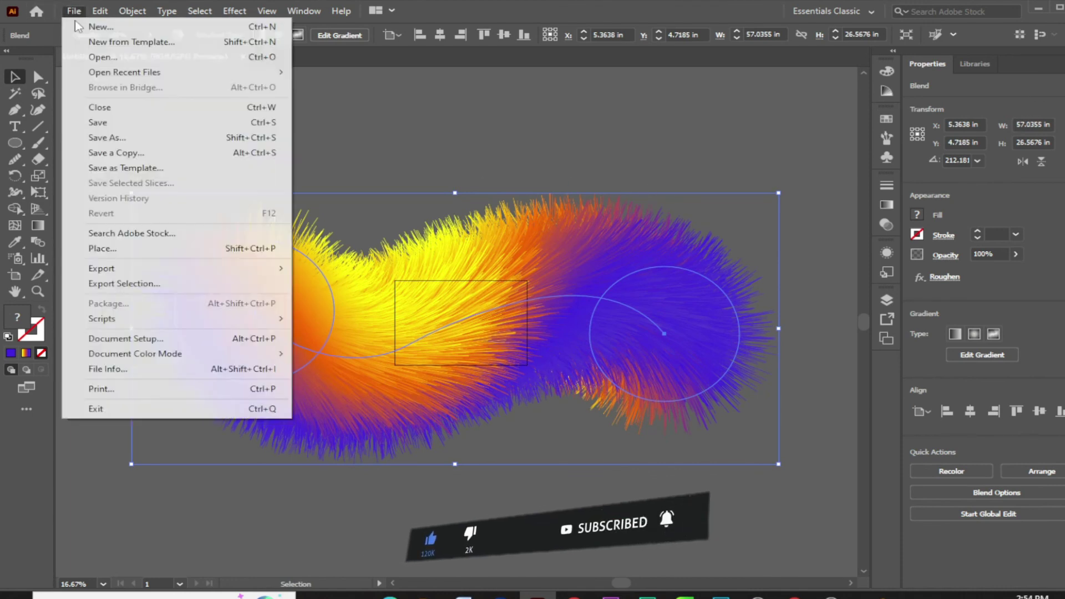
mouse_move(102, 268)
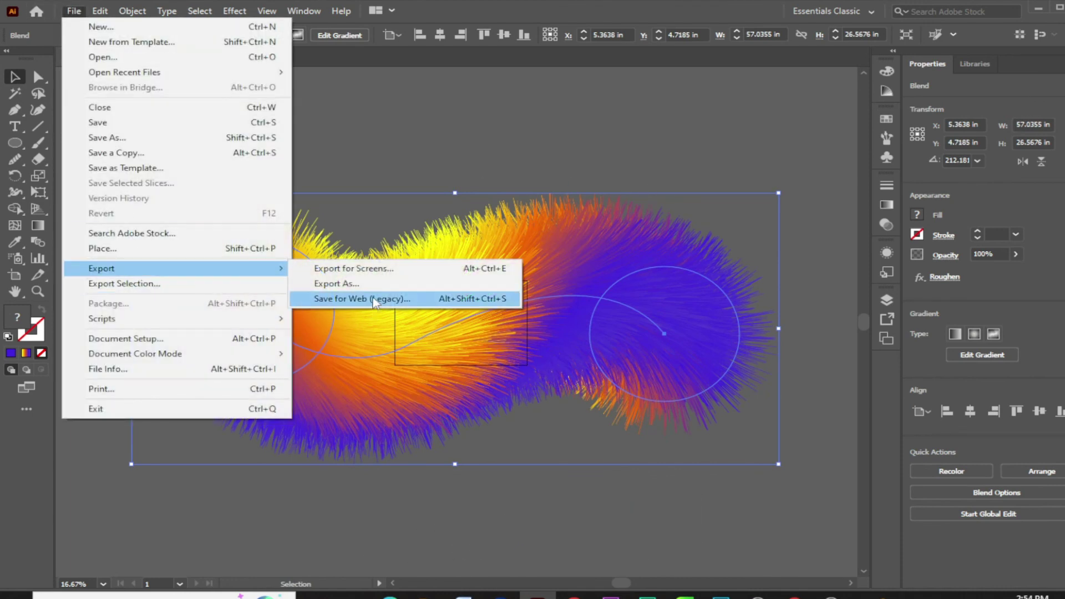
click(374, 301)
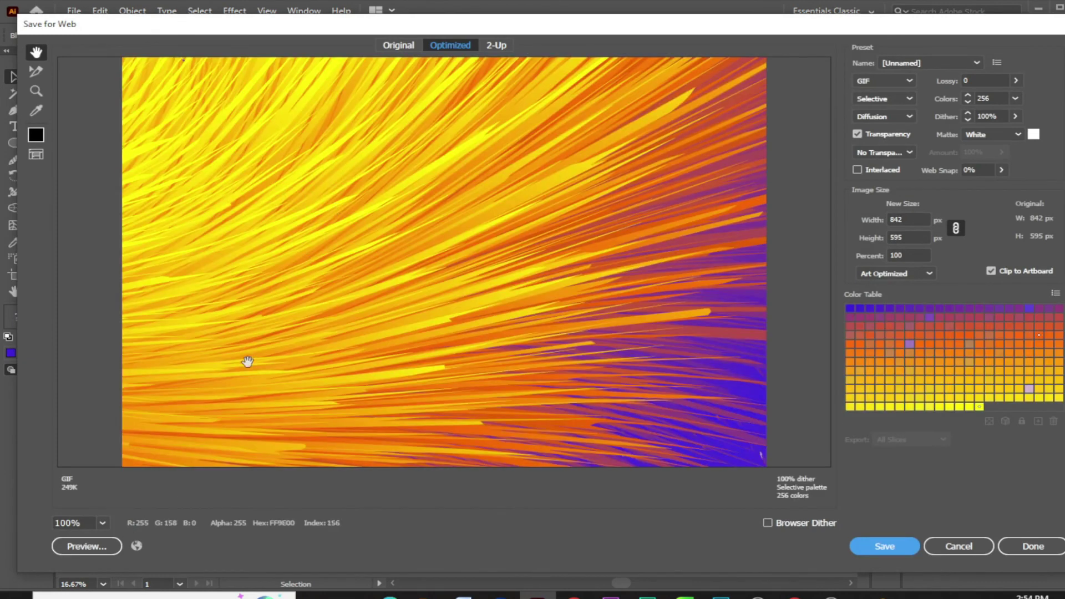
click(97, 547)
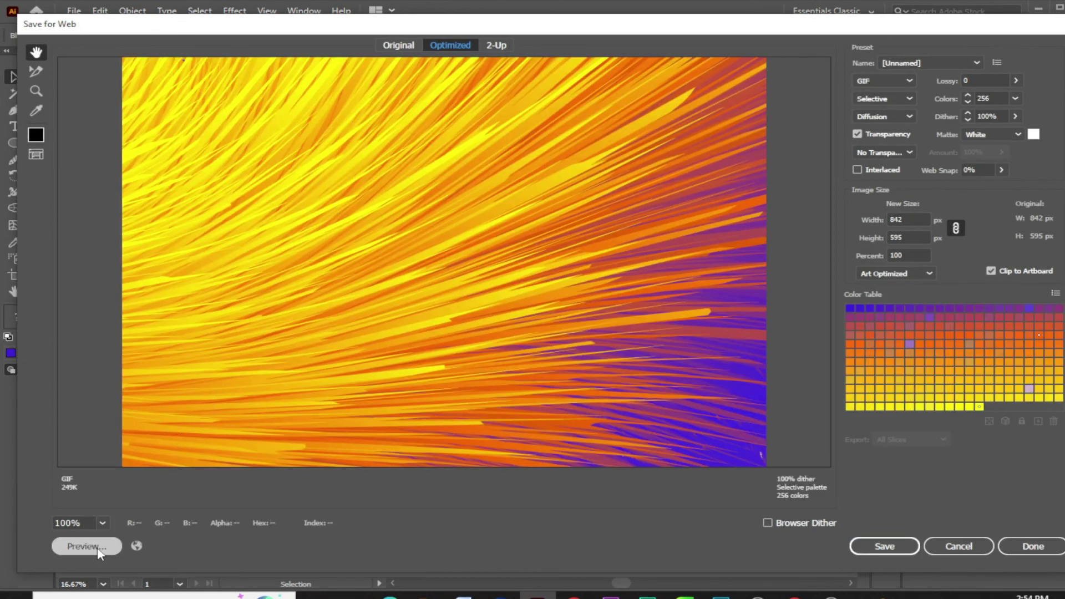